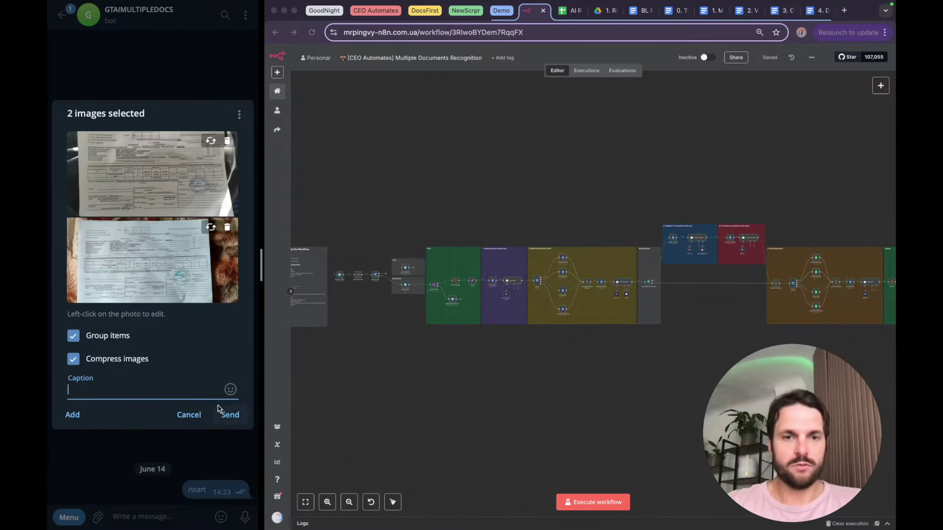
Send the two selected consignment photos to the Telegram bot as grouped, compressed images
{"action": "left_click", "coordinate": [227, 415]}
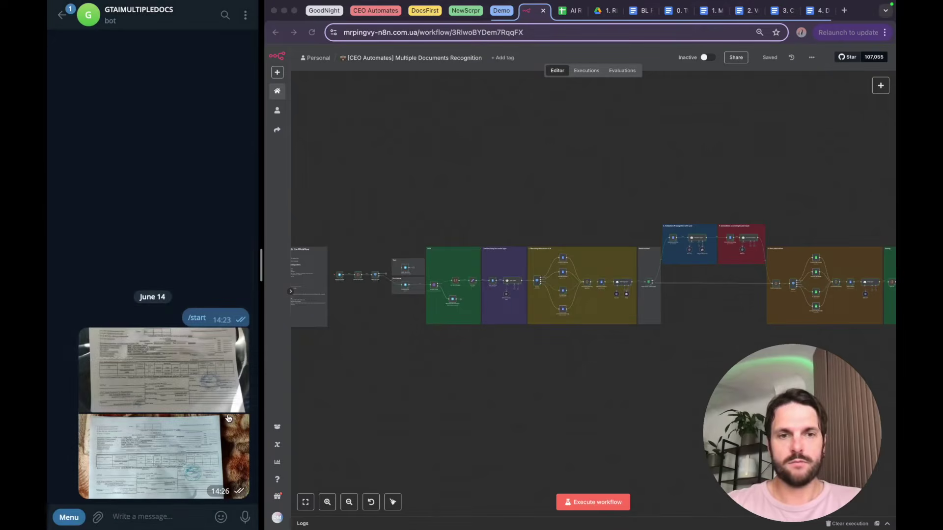
{"action": "left_click", "coordinate": [564, 112]}
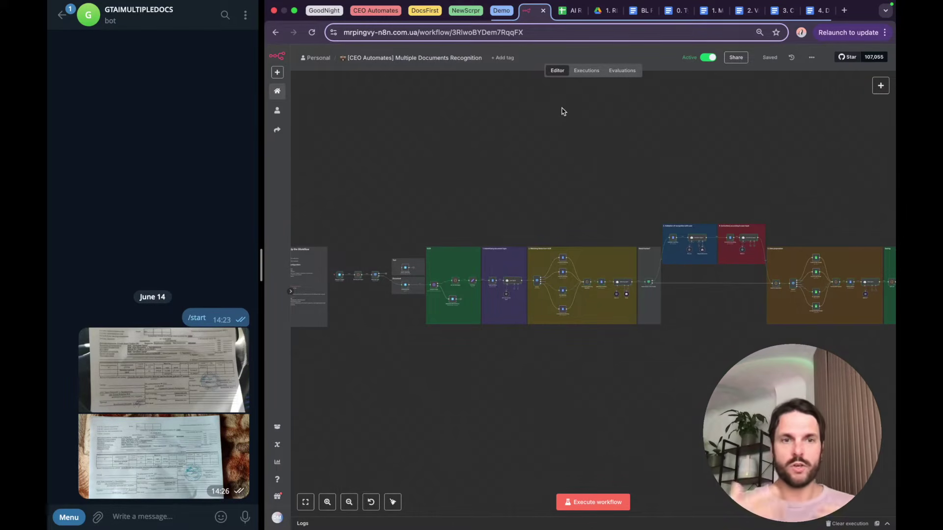
In the AI Recognition spreadsheet's Consignments sheet, set database sync to Approved for both recognized consignment rows
{"action": "left_click", "coordinate": [570, 10]}
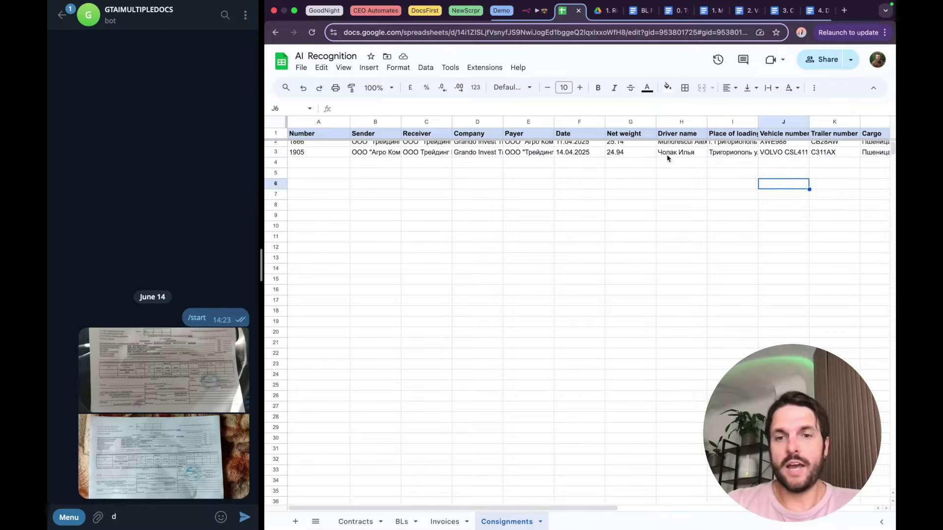
{"action": "scroll", "coordinate": [672, 173], "scroll_direction": "right", "scroll_amount": 3}
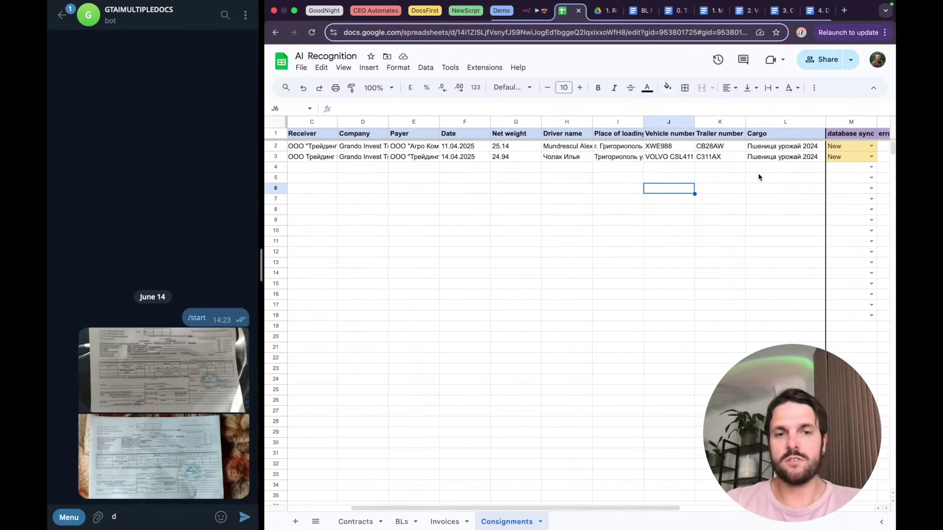
{"action": "scroll", "coordinate": [766, 175], "scroll_direction": "right", "scroll_amount": 2}
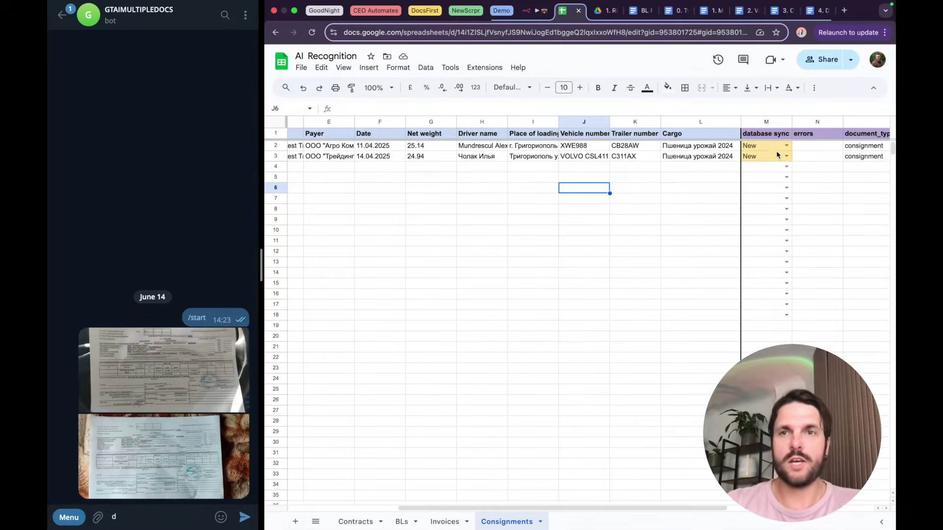
{"action": "left_click", "coordinate": [781, 146]}
{"action": "left_click", "coordinate": [786, 146]}
{"action": "left_click", "coordinate": [774, 173]}
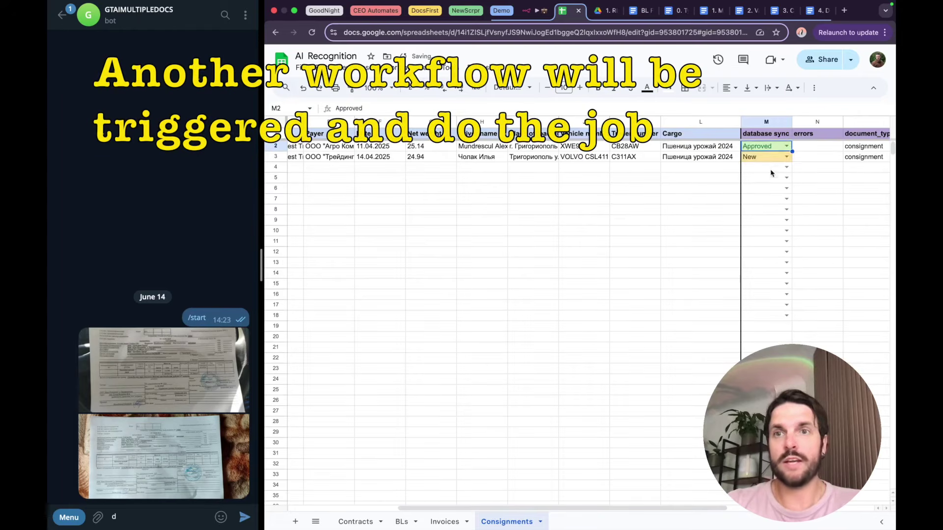
{"action": "left_click", "coordinate": [786, 157]}
{"action": "left_click", "coordinate": [764, 183]}
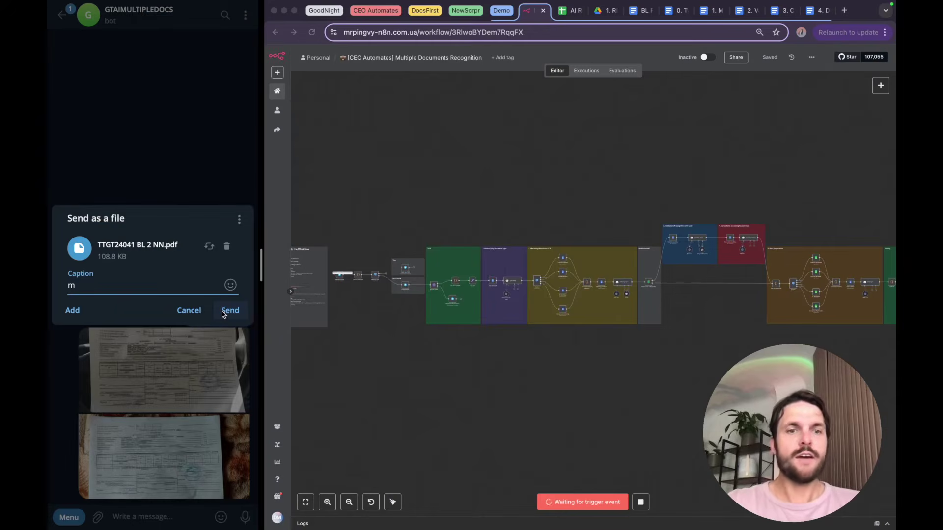
Send TTGT24041 BL 2 NN.pdf to the Telegram bot with caption "m" and reply with the correction "number is TTG-007"
{"action": "left_click", "coordinate": [228, 311]}
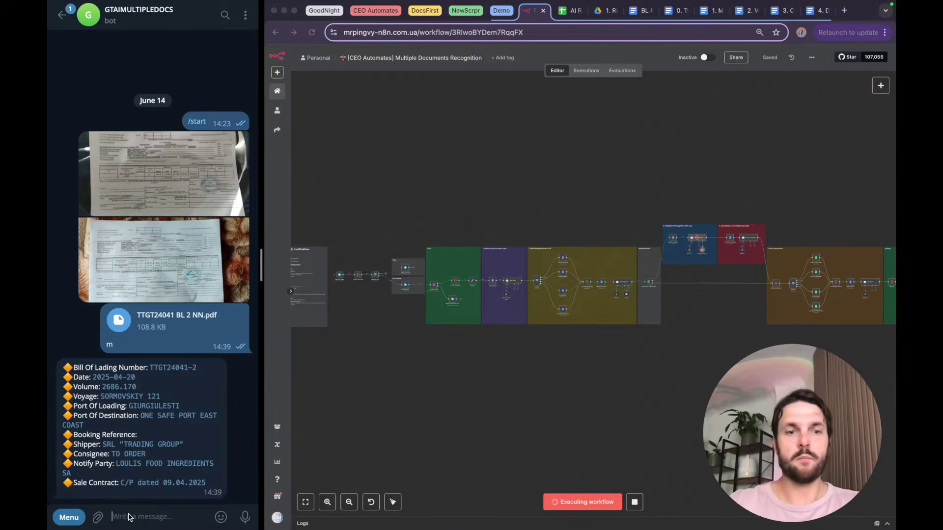
{"action": "type", "text": "number is TTG-007"}
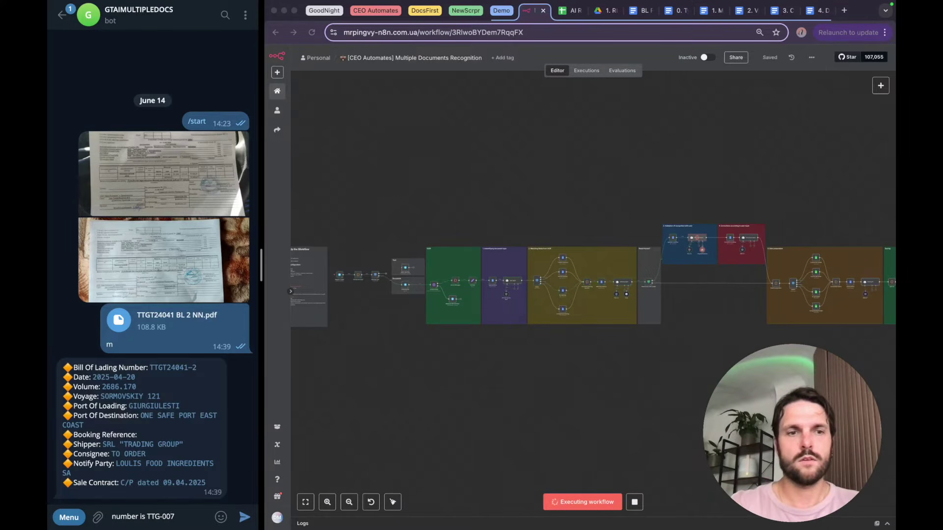
{"action": "key", "text": "Return"}
Check the corrected bill of lading number in the BLs sheet of the AI Recognition spreadsheet
{"action": "left_click", "coordinate": [570, 11]}
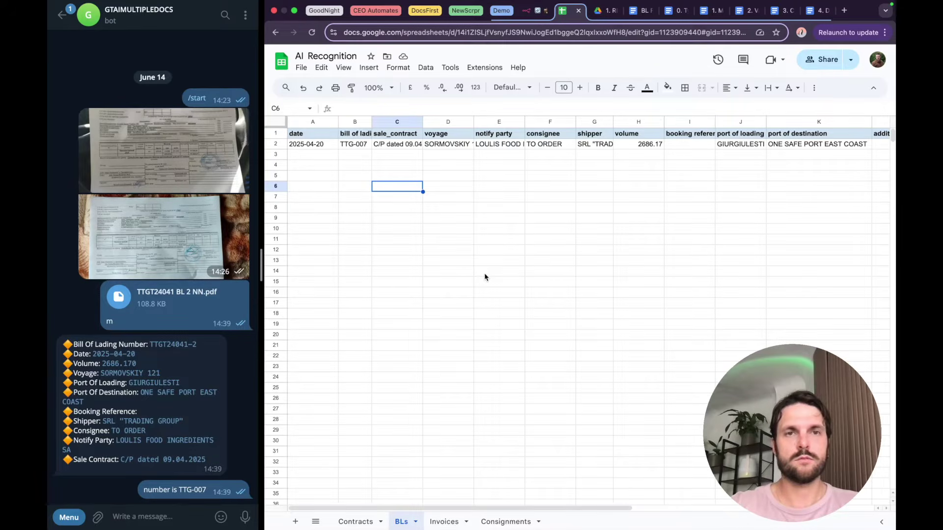
{"action": "left_click", "coordinate": [355, 147]}
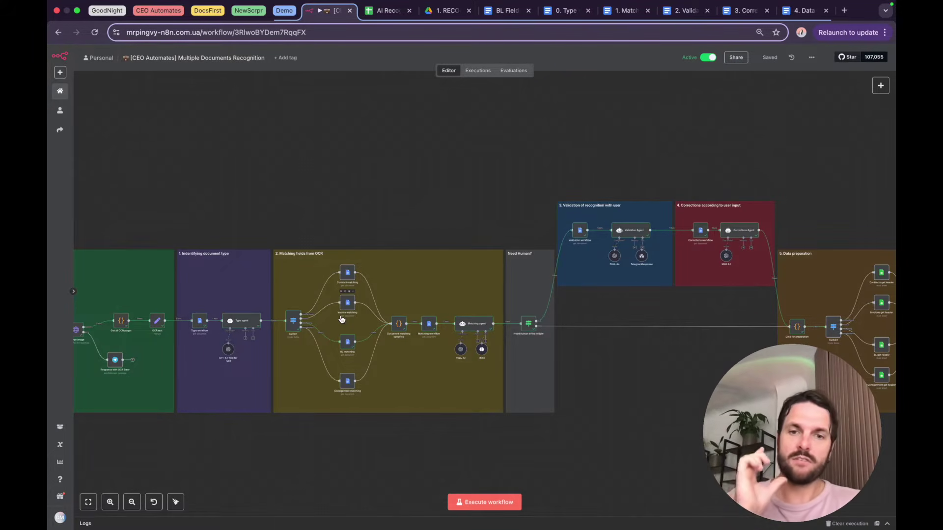
Review the Telegram Trigger node's settings and output at the start of the Multiple Documents Recognition workflow
{"action": "scroll", "coordinate": [342, 320], "scroll_direction": "up", "scroll_amount": 5}
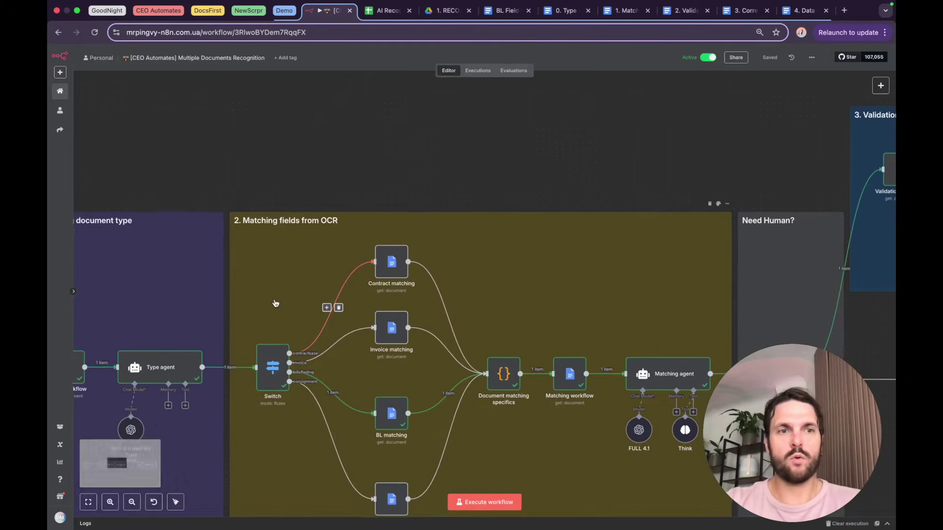
{"action": "scroll", "coordinate": [533, 288], "scroll_direction": "right", "scroll_amount": 3}
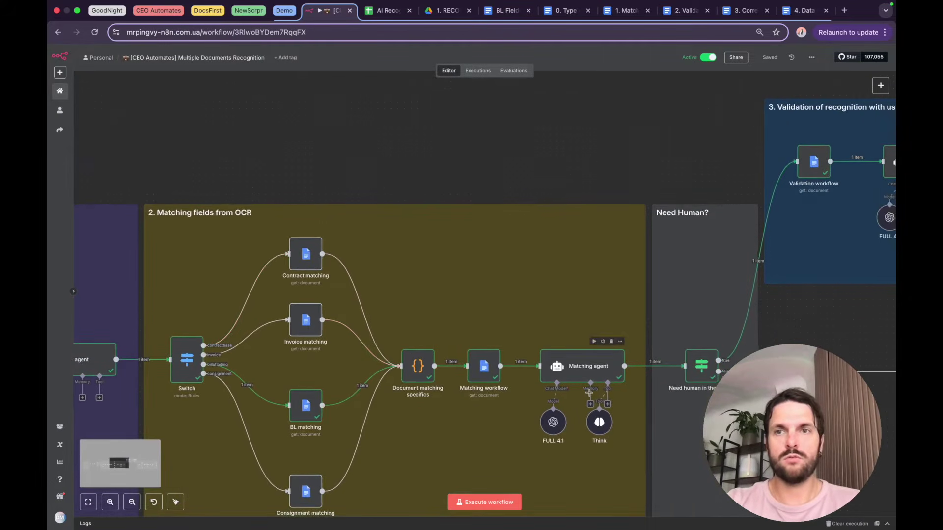
{"action": "scroll", "coordinate": [589, 393], "scroll_direction": "right", "scroll_amount": 10}
{"action": "scroll", "coordinate": [731, 255], "scroll_direction": "right", "scroll_amount": 10}
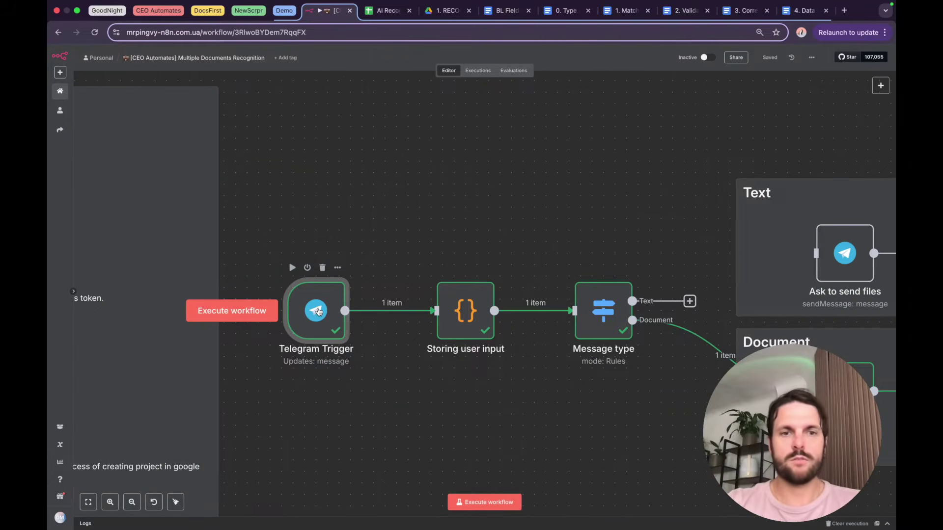
{"action": "double_click", "coordinate": [318, 311]}
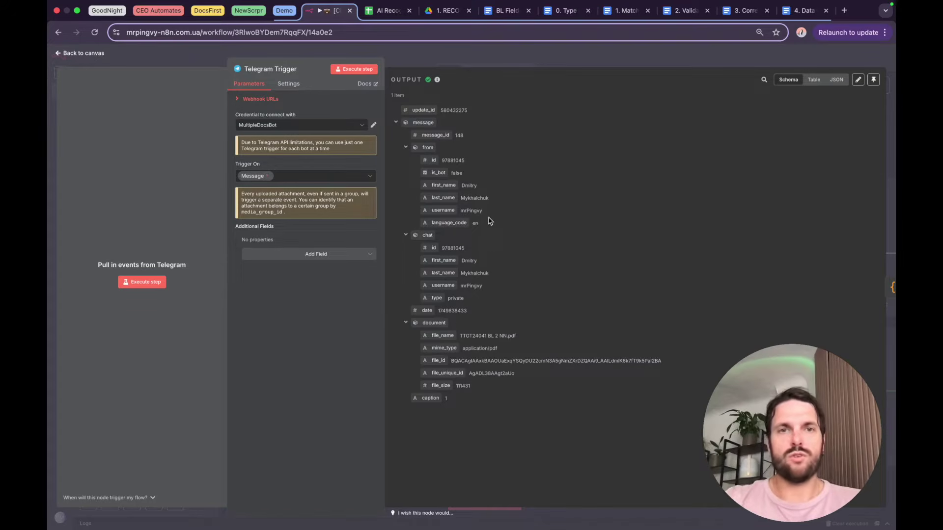
{"action": "left_click", "coordinate": [526, 59]}
Review the Storing user input node's JavaScript, examining how it handles photos and documents and which file ID it returns
{"action": "double_click", "coordinate": [458, 315]}
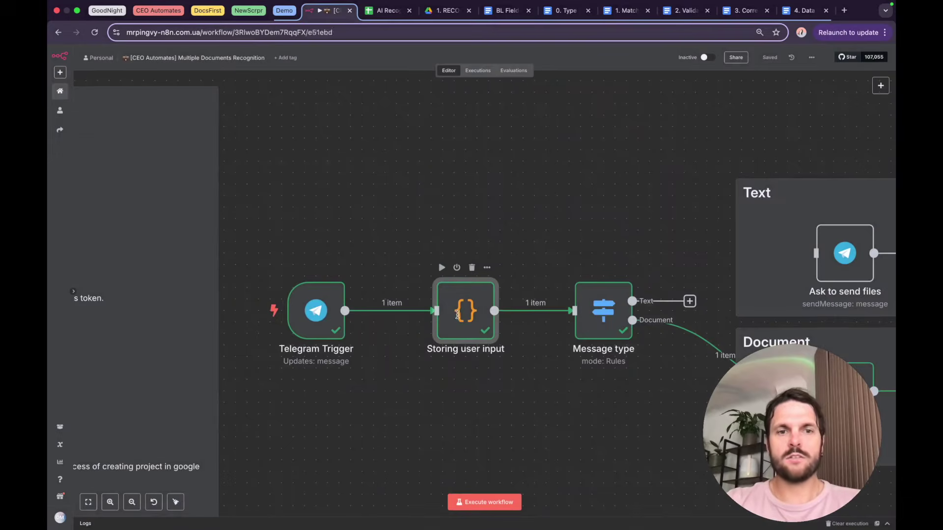
{"action": "scroll", "coordinate": [457, 315], "scroll_direction": "down", "scroll_amount": 1}
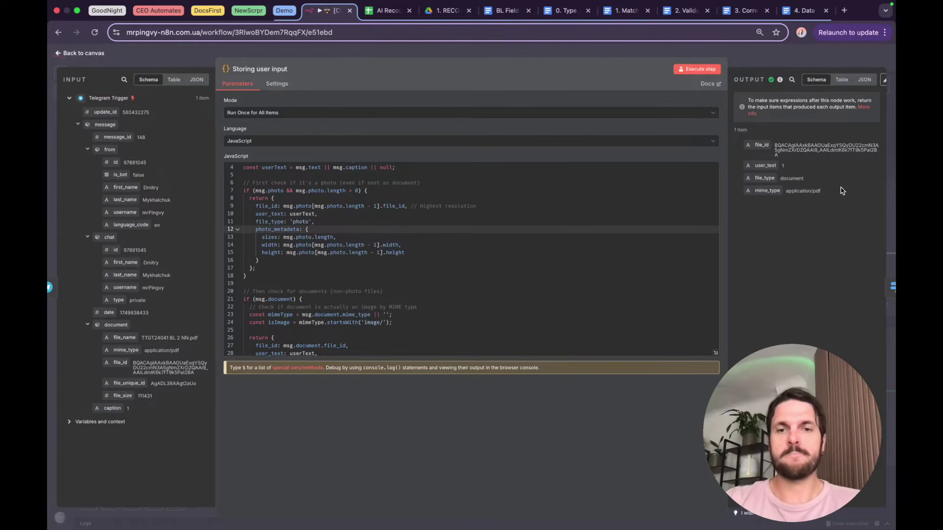
{"action": "left_click", "coordinate": [295, 261]}
{"action": "left_click", "coordinate": [301, 283]}
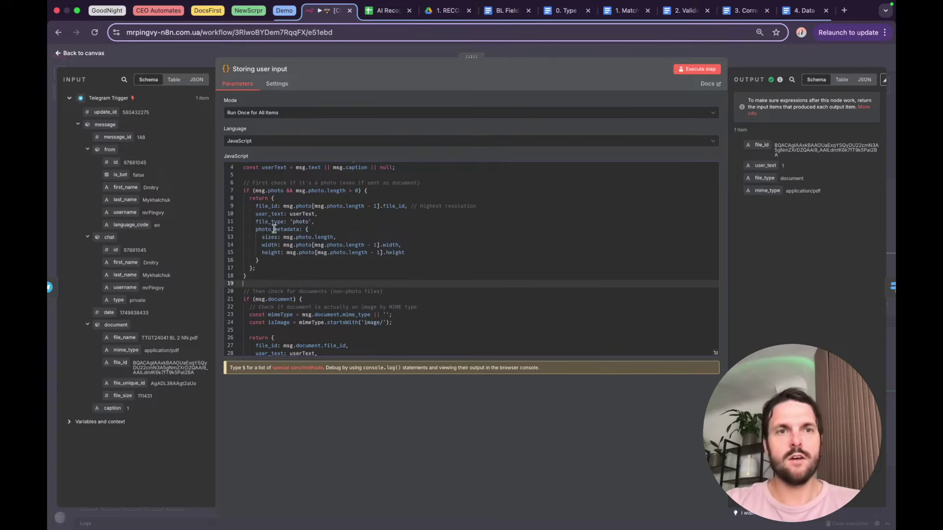
{"action": "left_click_drag", "start_coordinate": [243, 190], "coordinate": [295, 275]}
{"action": "left_click", "coordinate": [294, 276]}
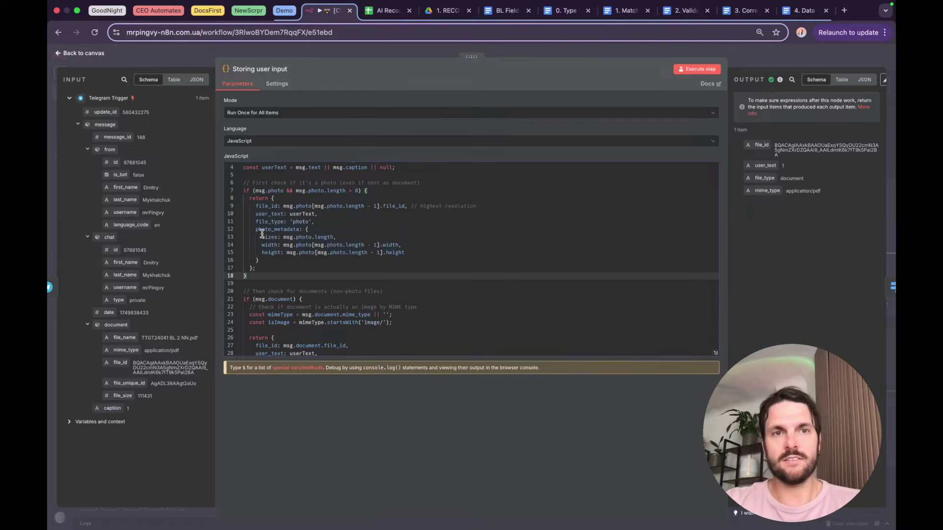
{"action": "left_click", "coordinate": [261, 206]}
{"action": "left_click_drag", "start_coordinate": [262, 205], "coordinate": [414, 209]}
{"action": "left_click", "coordinate": [349, 237]}
{"action": "scroll", "coordinate": [370, 291], "scroll_direction": "down", "scroll_amount": 3}
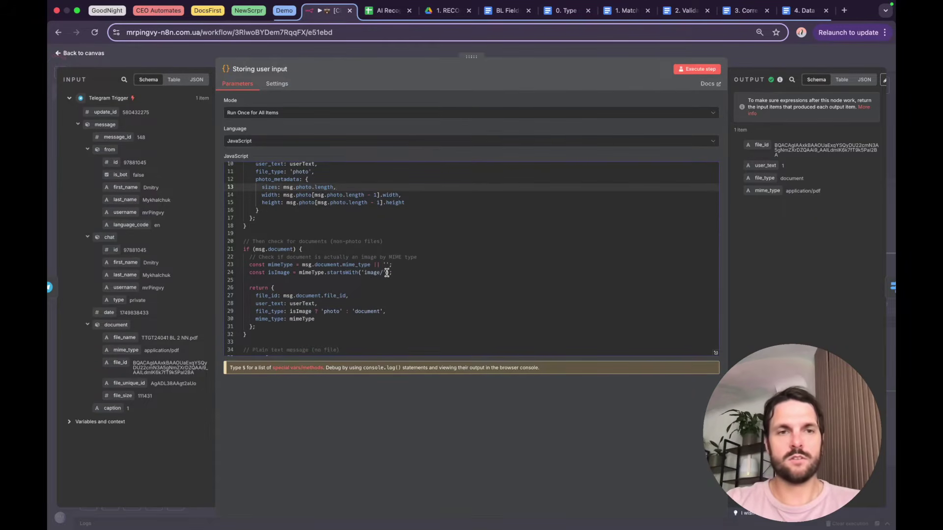
{"action": "left_click", "coordinate": [754, 55]}
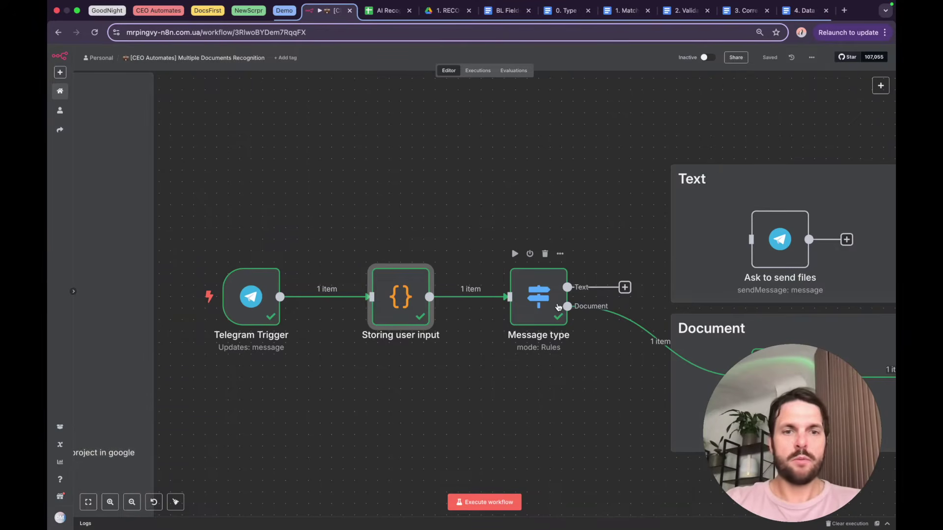
Examine the Message type node's Text and Document routing rules and the reply text in the Ask to send files node
{"action": "double_click", "coordinate": [558, 307]}
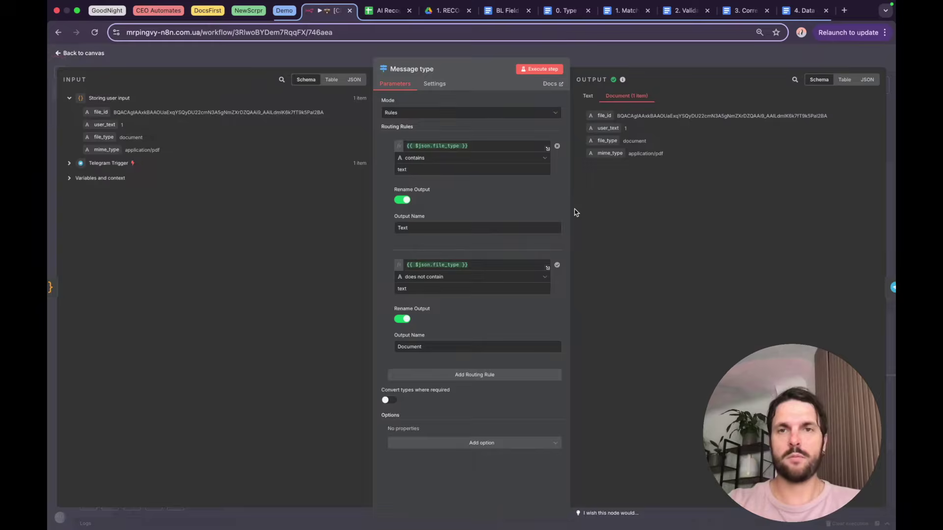
{"action": "key", "text": "Escape"}
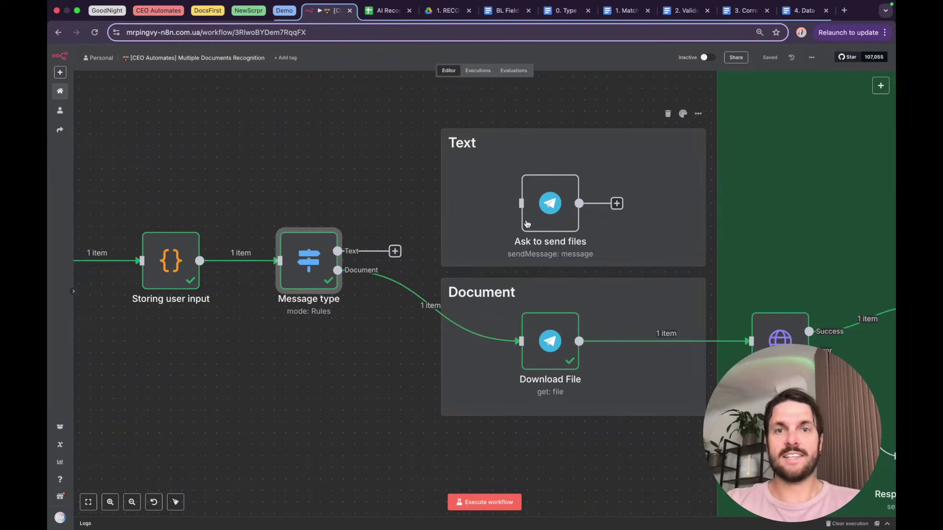
{"action": "double_click", "coordinate": [527, 224]}
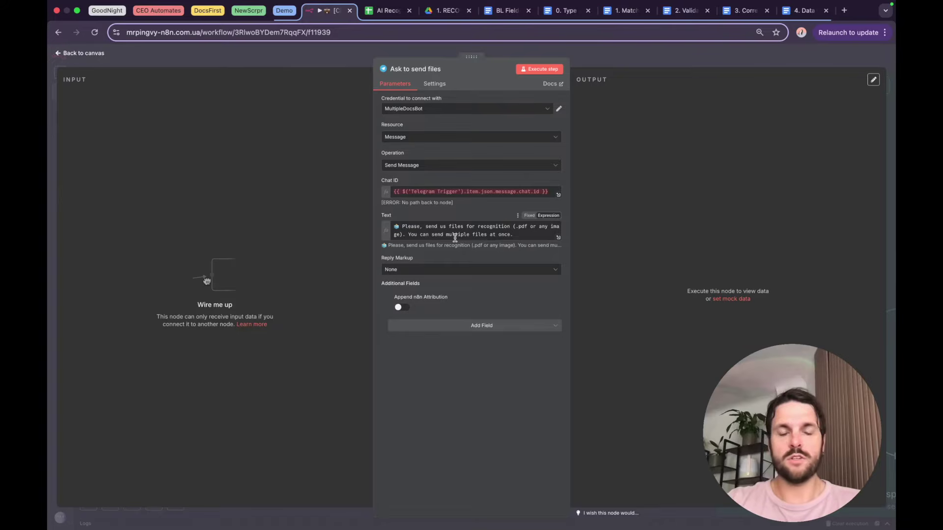
{"action": "left_click_drag", "start_coordinate": [402, 226], "coordinate": [520, 228]}
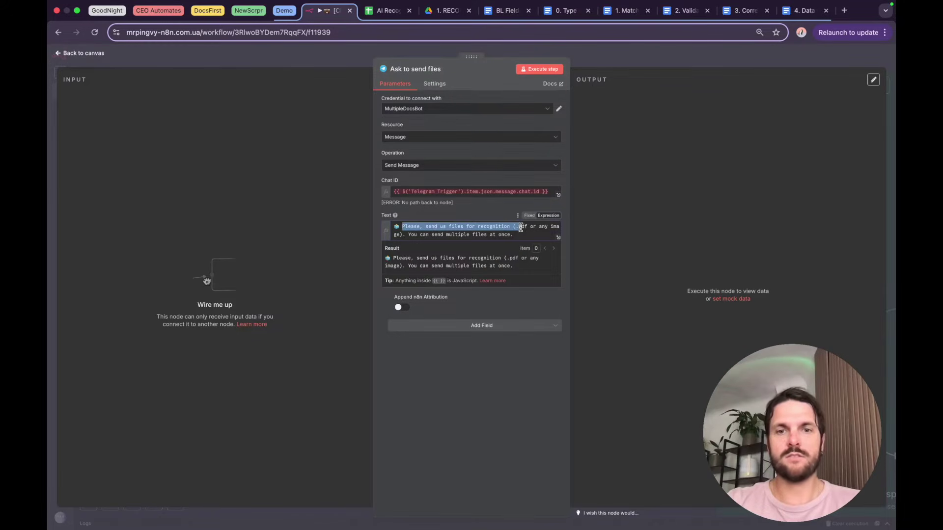
{"action": "left_click", "coordinate": [634, 49]}
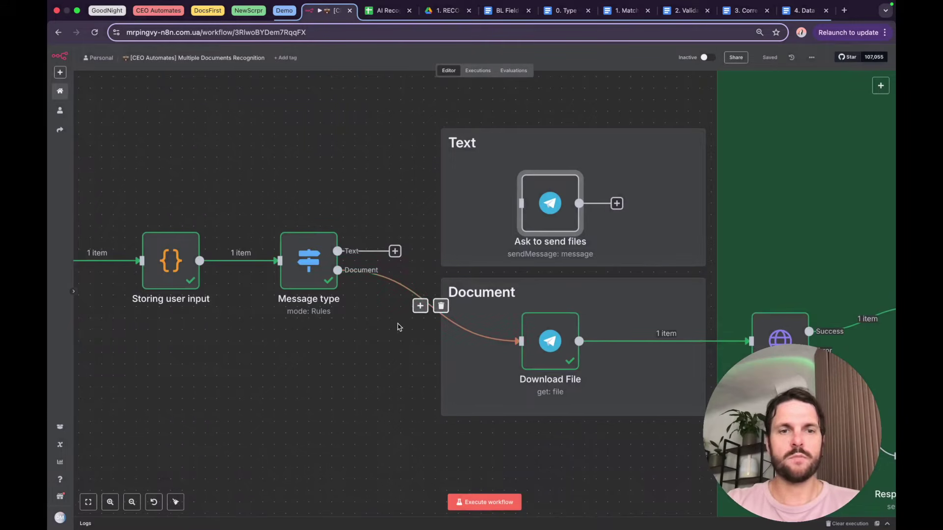
Inspect the Download File node on the Document branch
{"action": "scroll", "coordinate": [399, 327], "scroll_direction": "down", "scroll_amount": 1}
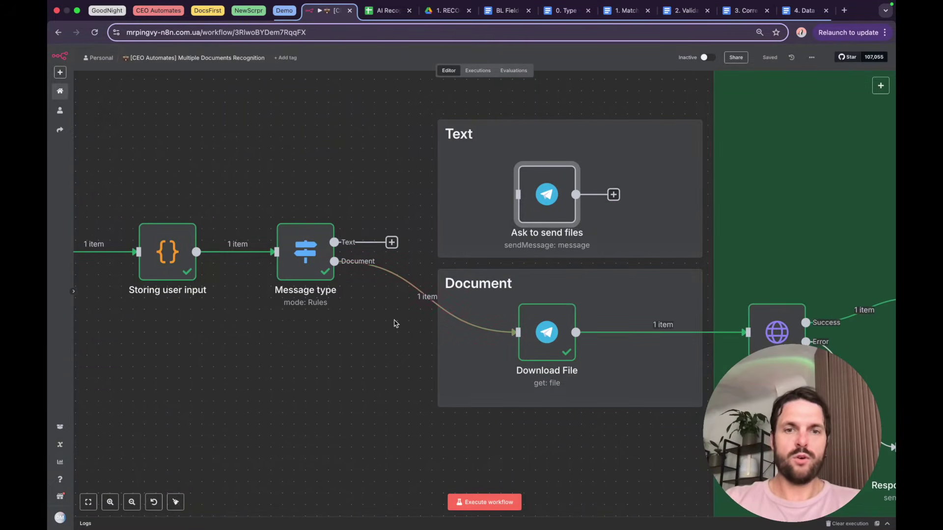
{"action": "left_click", "coordinate": [531, 323]}
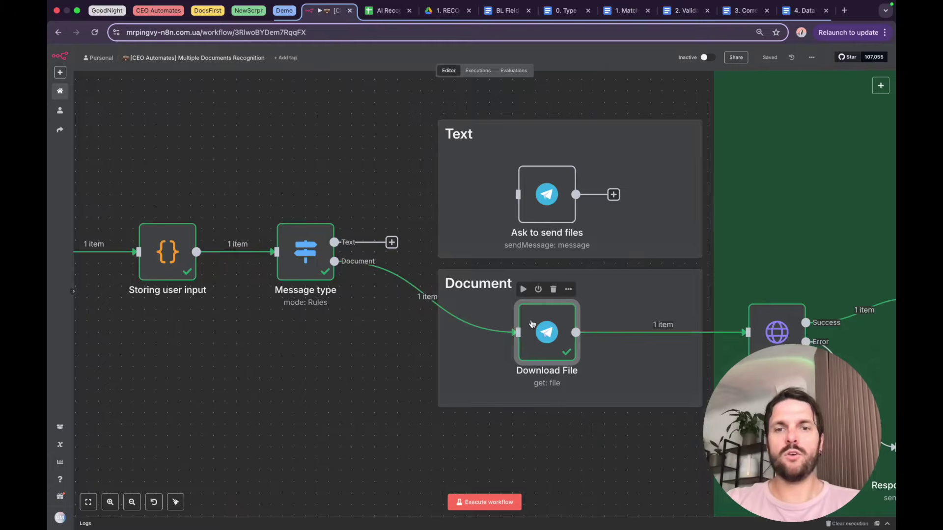
{"action": "double_click", "coordinate": [531, 323]}
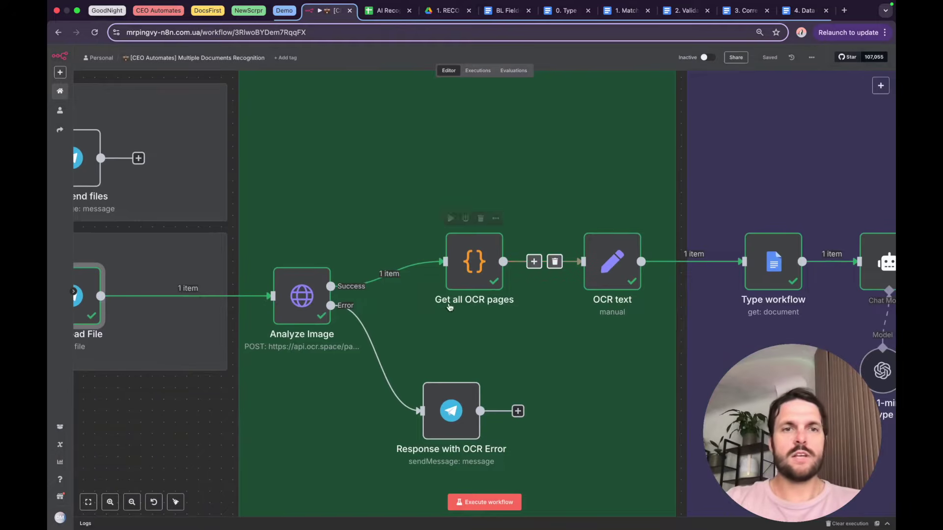
Review the Analyze Image node's OCR request, including its URL, the apikey header and the form-data body parameters
{"action": "double_click", "coordinate": [295, 295]}
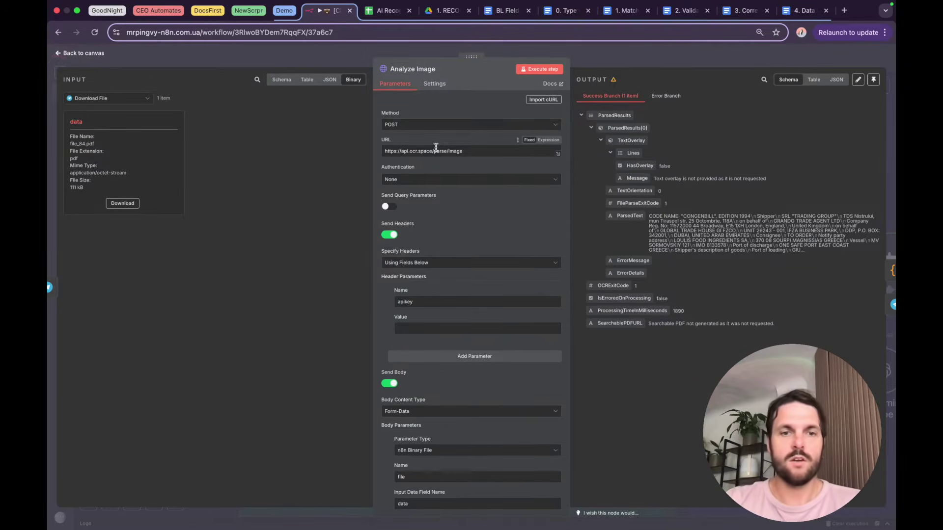
{"action": "scroll", "coordinate": [445, 166], "scroll_direction": "down", "scroll_amount": 3}
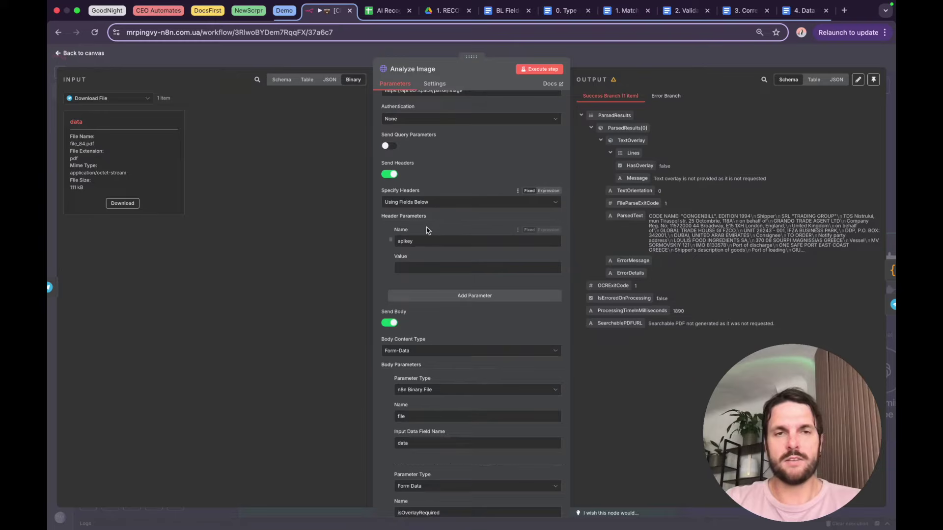
{"action": "double_click", "coordinate": [409, 241]}
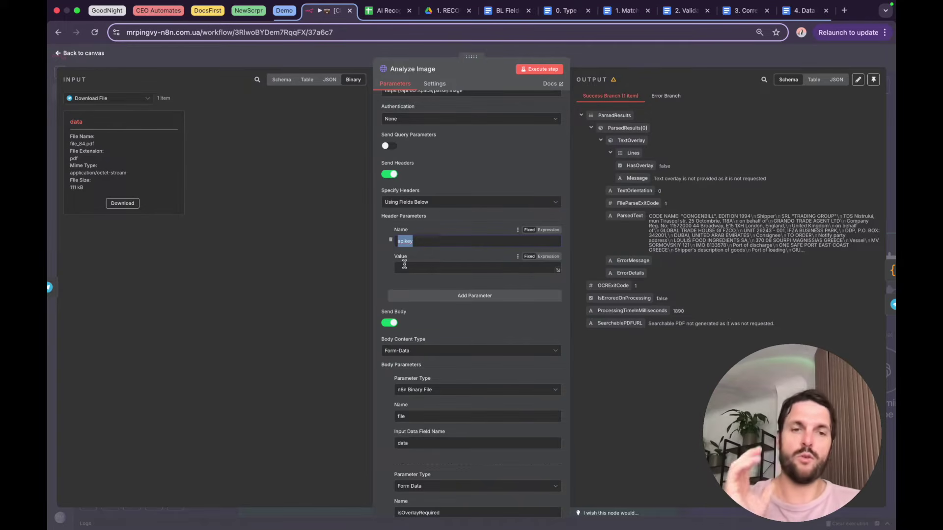
{"action": "scroll", "coordinate": [411, 354], "scroll_direction": "down", "scroll_amount": 5}
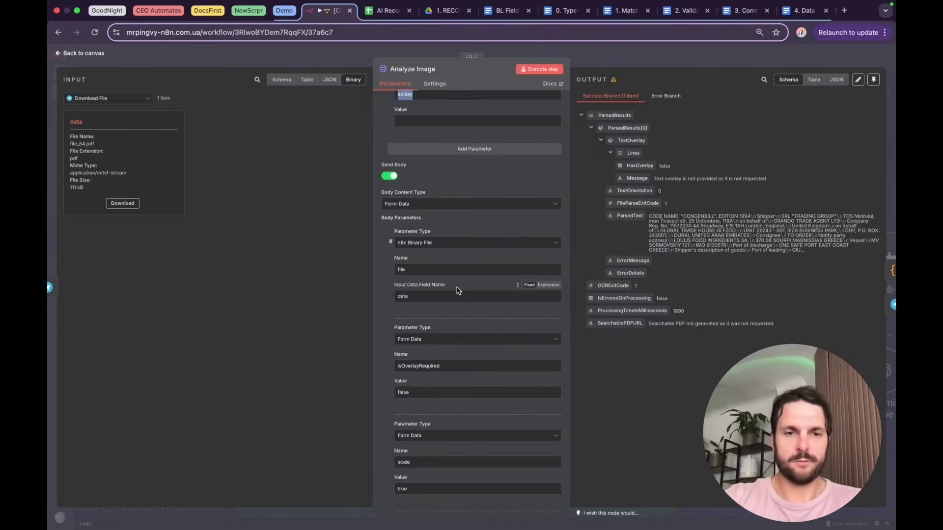
{"action": "key", "text": "Escape"}
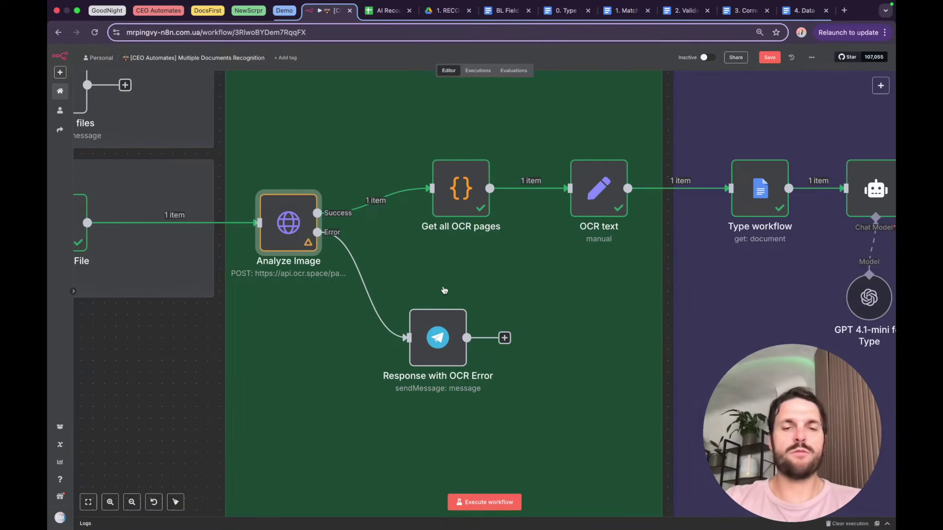
Inspect the Response with OCR Error node's Telegram message settings, including its chat ID and error text
{"action": "left_click", "coordinate": [422, 336]}
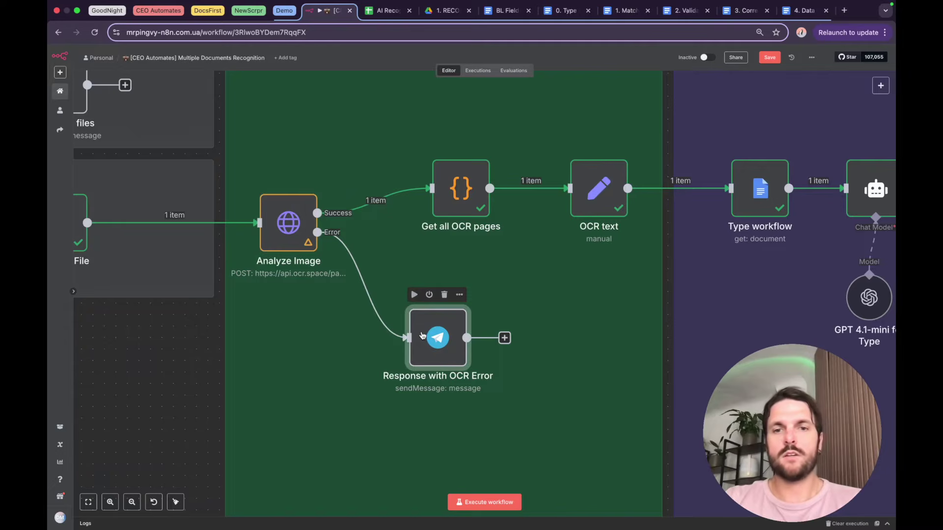
{"action": "double_click", "coordinate": [422, 336]}
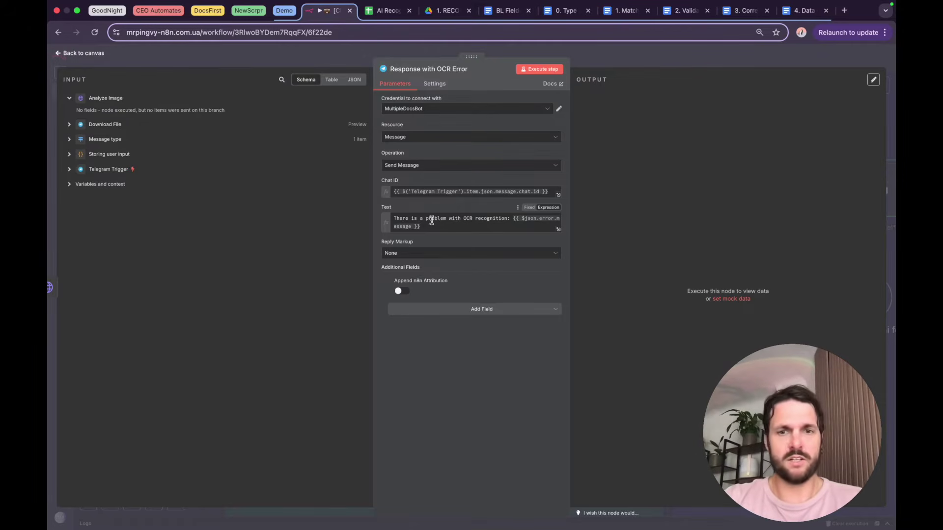
{"action": "left_click", "coordinate": [670, 48]}
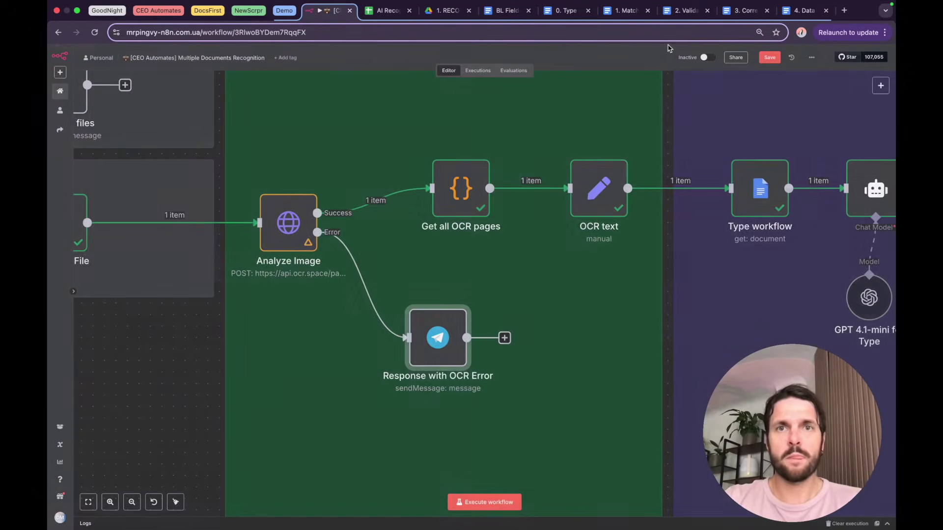
Review the Get all OCR pages node's JavaScript and parsed input, plus the field mapping in the OCR text node
{"action": "double_click", "coordinate": [458, 190]}
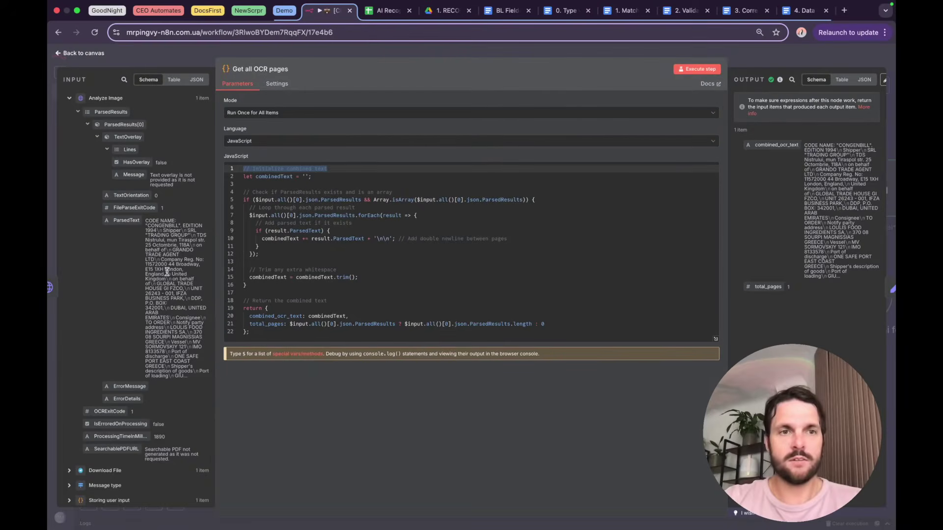
{"action": "scroll", "coordinate": [167, 272], "scroll_direction": "down", "scroll_amount": 2}
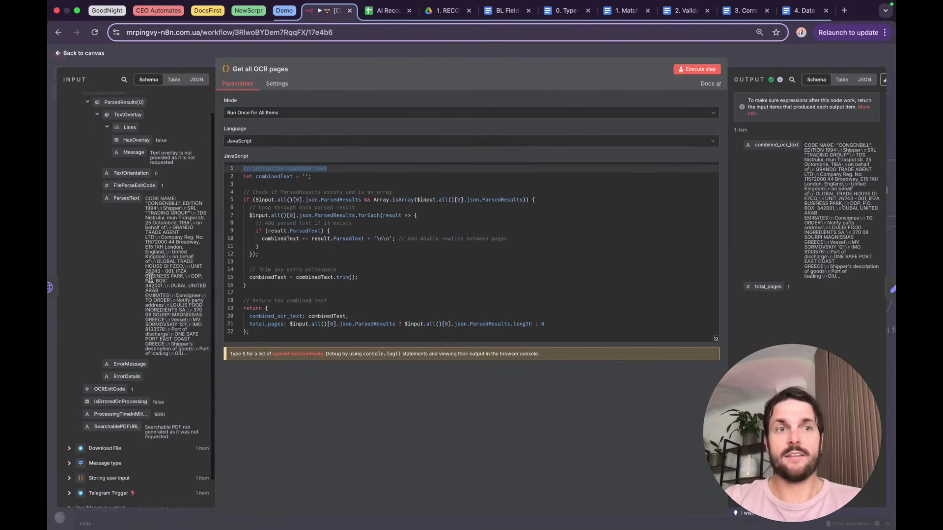
{"action": "scroll", "coordinate": [149, 279], "scroll_direction": "up", "scroll_amount": 2}
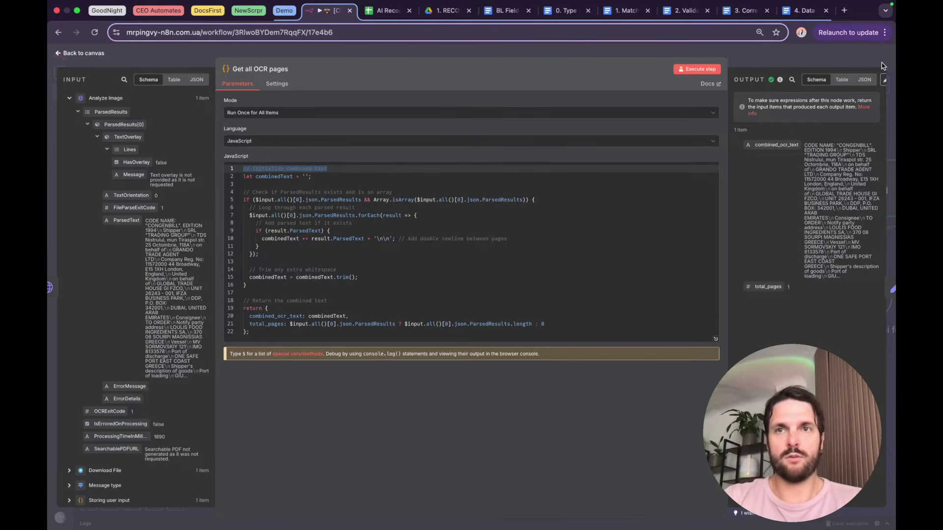
{"action": "key", "text": "Escape"}
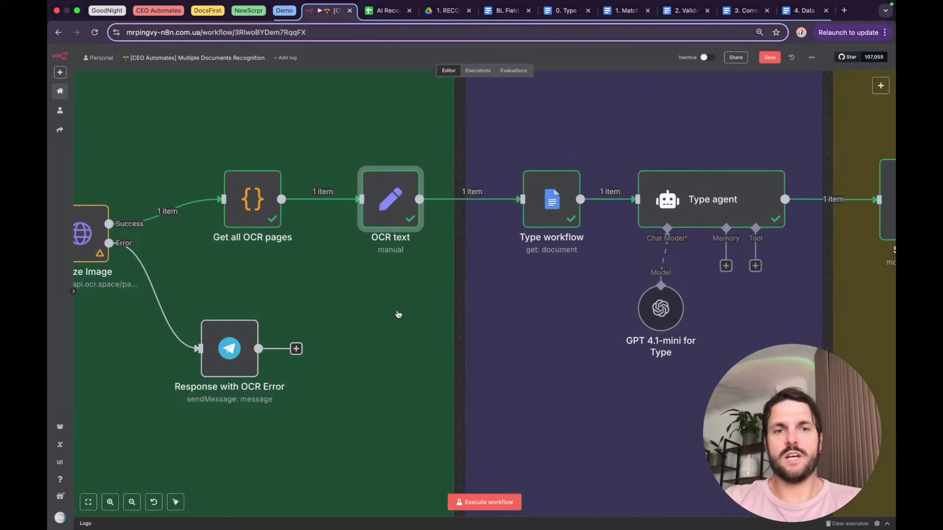
{"action": "double_click", "coordinate": [404, 221]}
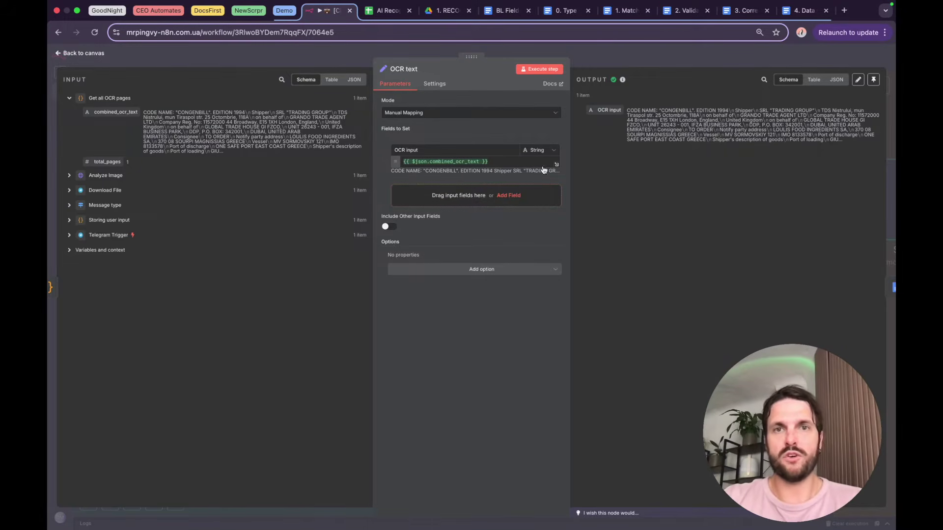
{"action": "key", "text": "Escape"}
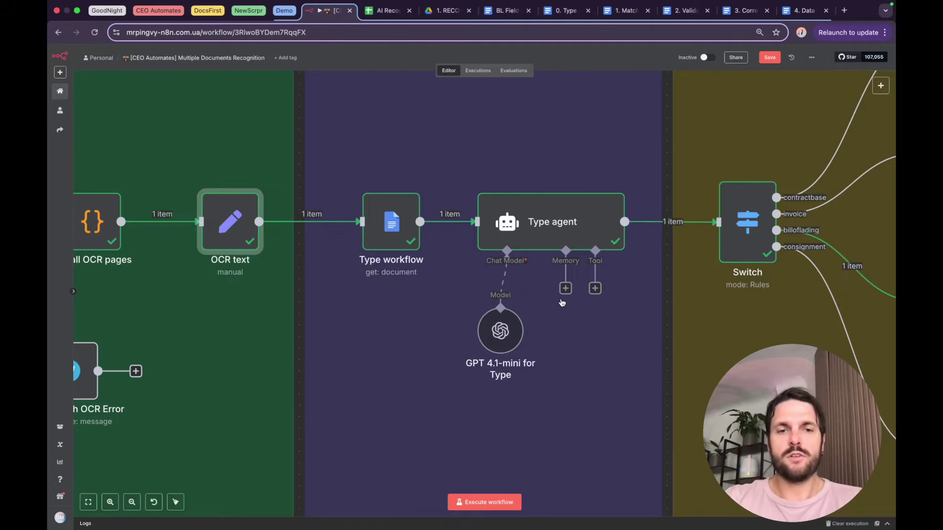
Examine the Type agent's user prompt and system message in the expanded expression editor
{"action": "scroll", "coordinate": [563, 303], "scroll_direction": "down", "scroll_amount": 1}
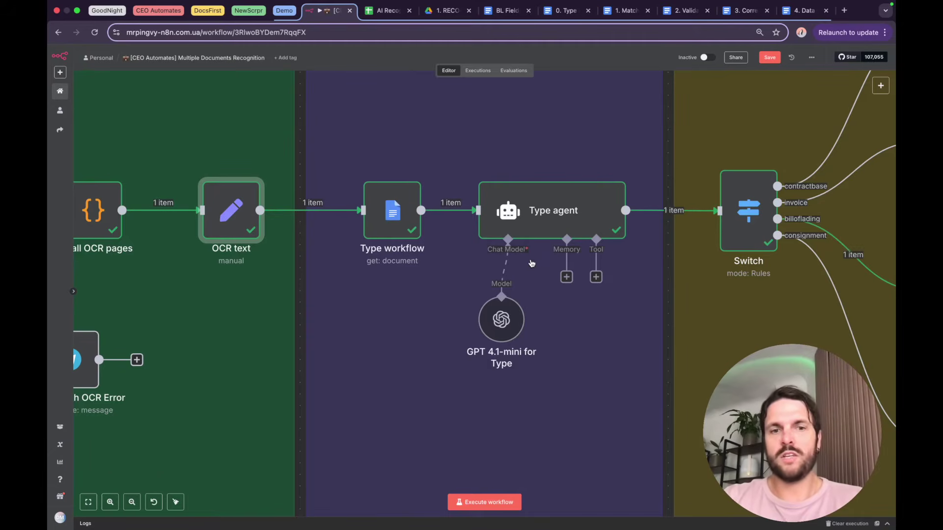
{"action": "double_click", "coordinate": [550, 201]}
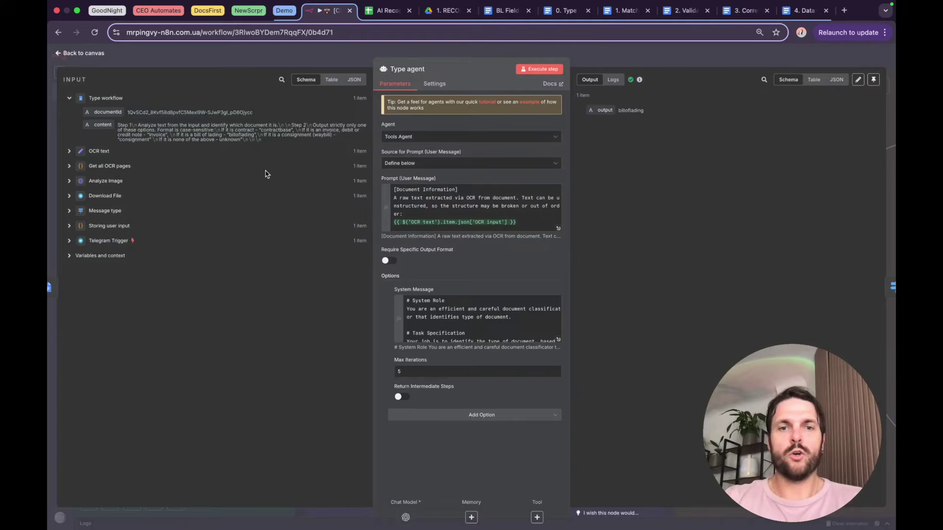
{"action": "left_click", "coordinate": [446, 195]}
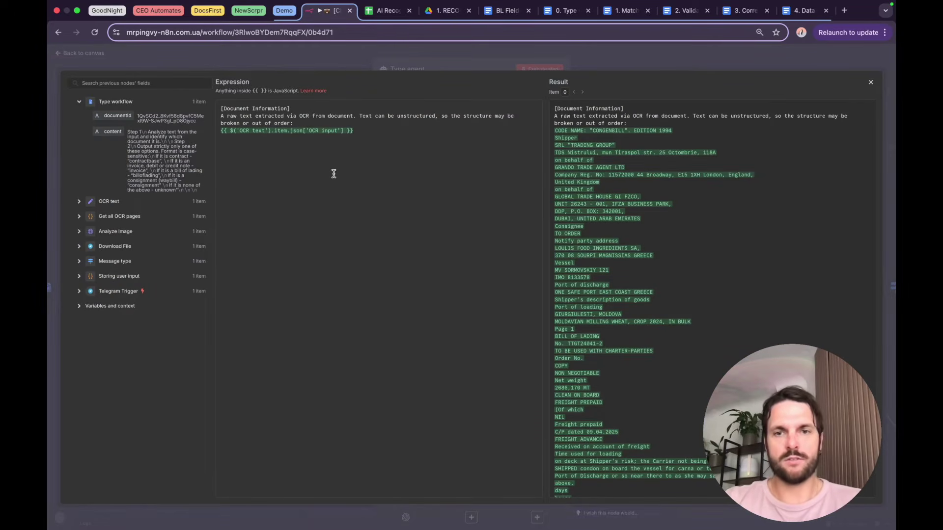
{"action": "key", "text": "Escape"}
{"action": "left_click", "coordinate": [467, 339]}
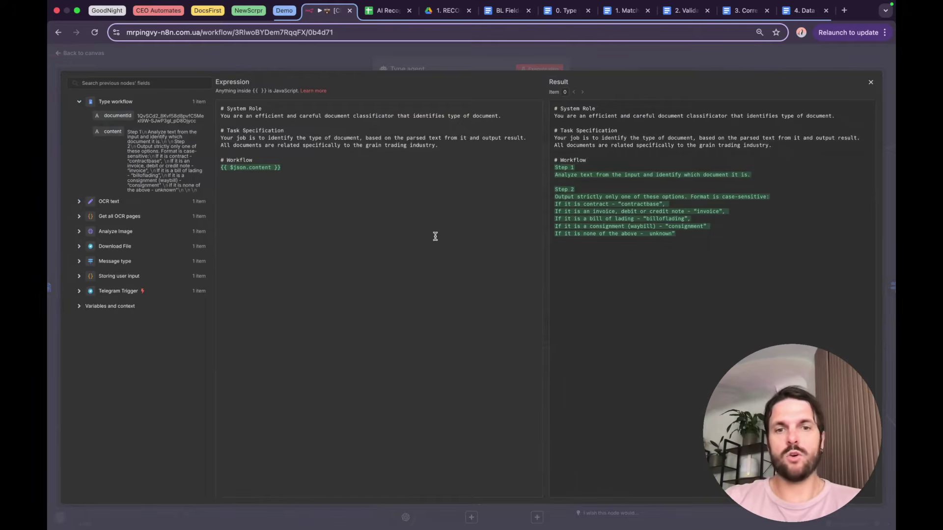
{"action": "key", "text": "Escape"}
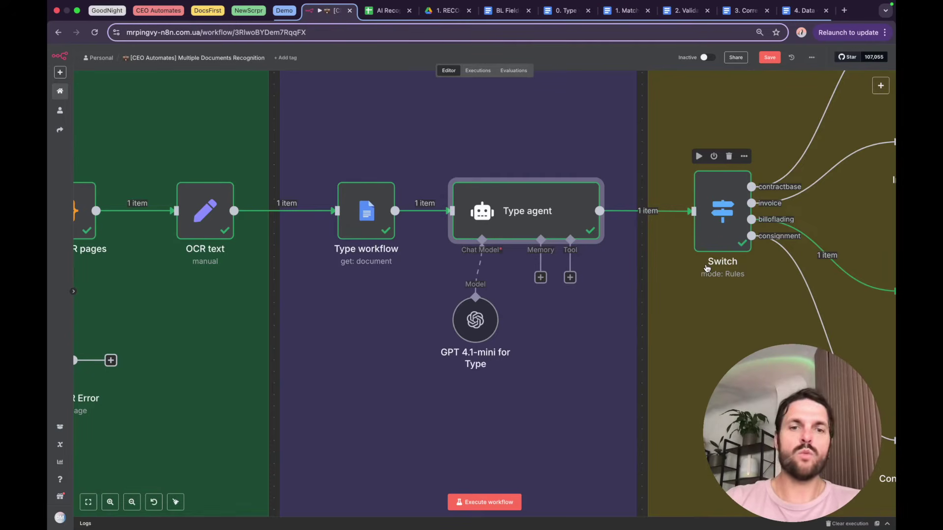
Look over the Switch node's document-type branches and read the field-finding hints in the BL Fields Key document
{"action": "scroll", "coordinate": [708, 250], "scroll_direction": "right", "scroll_amount": 2}
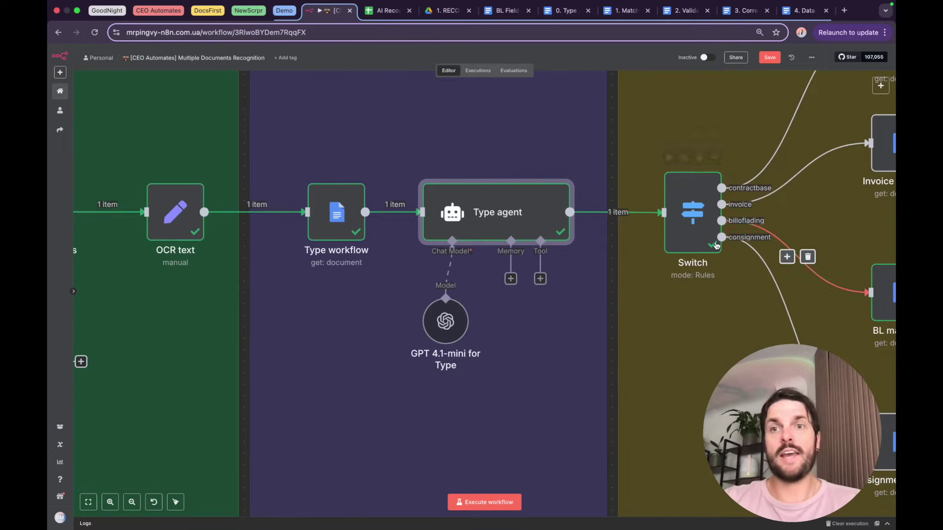
{"action": "scroll", "coordinate": [717, 246], "scroll_direction": "right", "scroll_amount": 5}
{"action": "scroll", "coordinate": [717, 246], "scroll_direction": "down", "scroll_amount": 5}
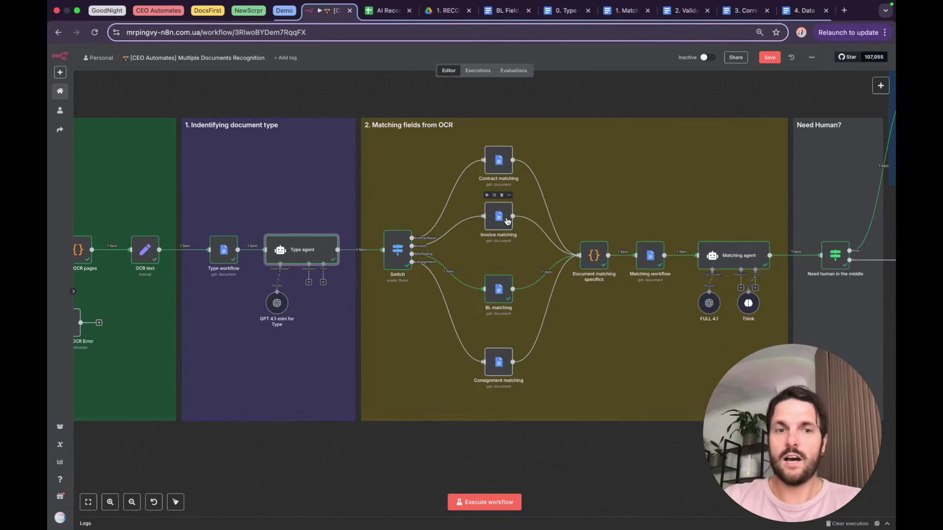
{"action": "left_click", "coordinate": [500, 12]}
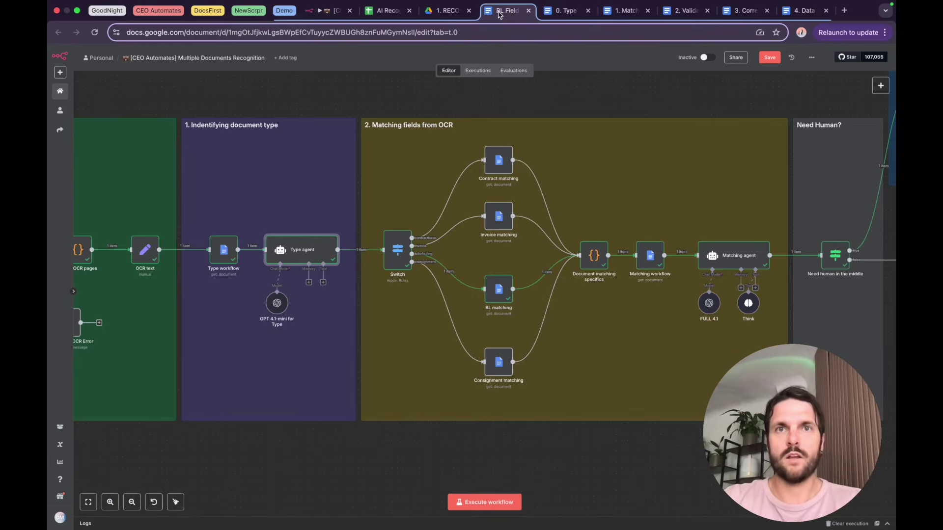
{"action": "scroll", "coordinate": [442, 275], "scroll_direction": "down", "scroll_amount": 1}
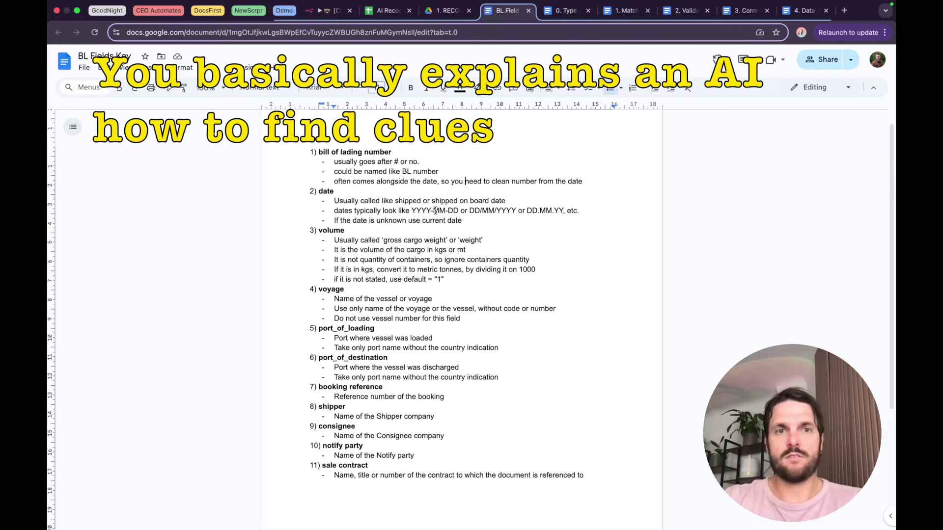
{"action": "scroll", "coordinate": [436, 211], "scroll_direction": "down", "scroll_amount": 4}
{"action": "scroll", "coordinate": [378, 233], "scroll_direction": "up", "scroll_amount": 5}
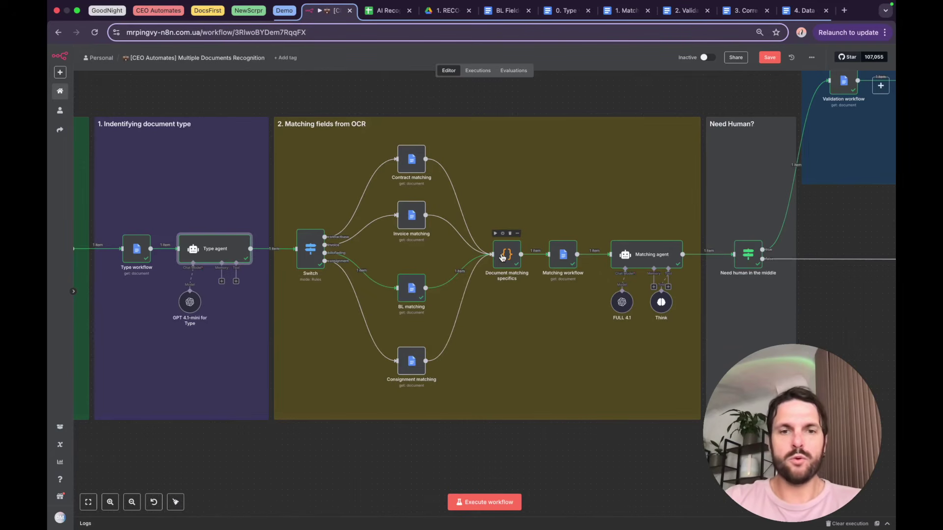
Back in the n8n workflow, check the Document matching specifics node and review the Matching agent's prompt and system message
{"action": "double_click", "coordinate": [502, 257]}
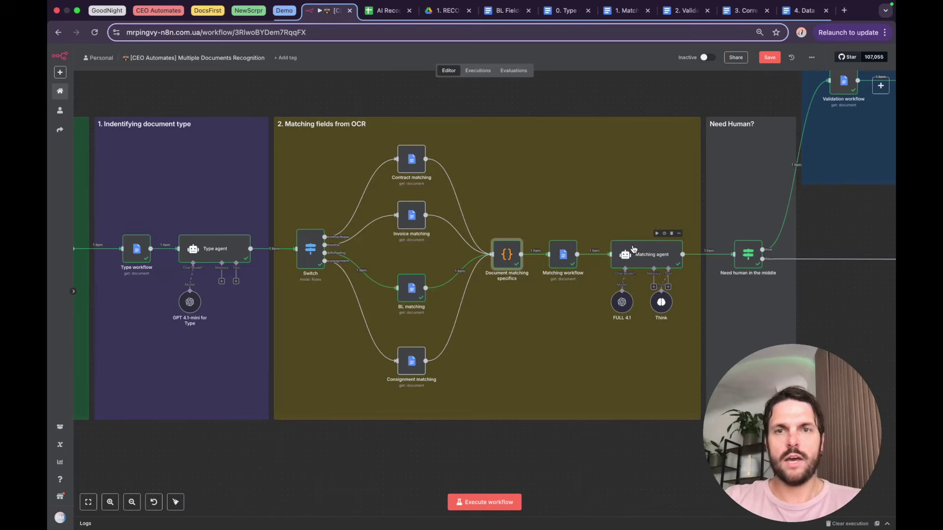
{"action": "double_click", "coordinate": [633, 249]}
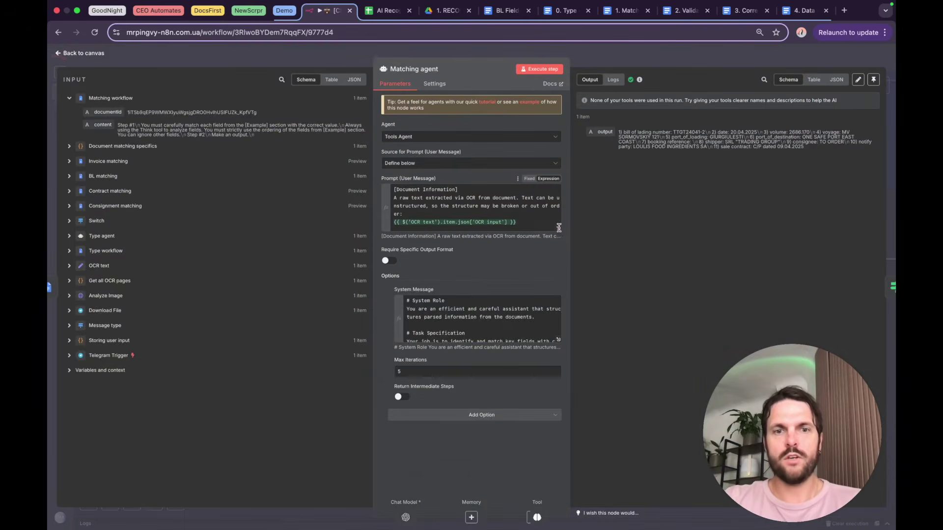
{"action": "left_click", "coordinate": [559, 229]}
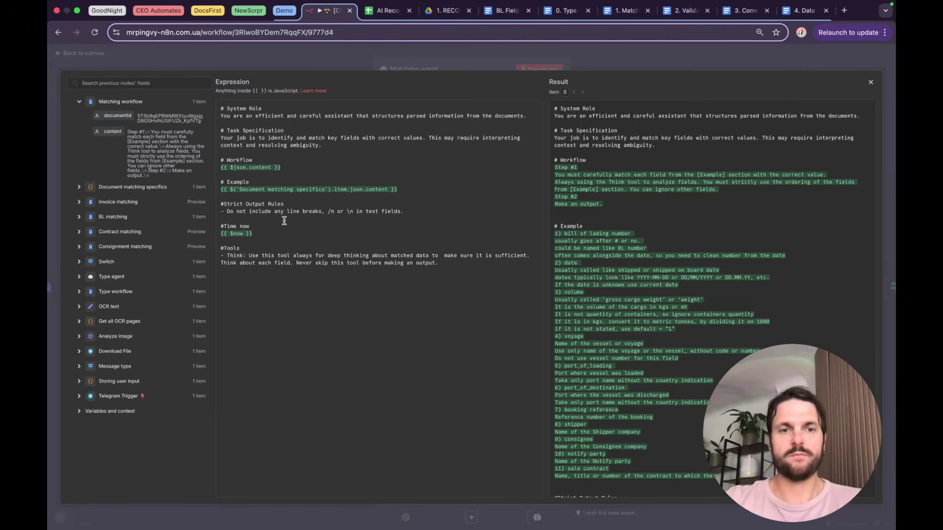
{"action": "key", "text": "Escape"}
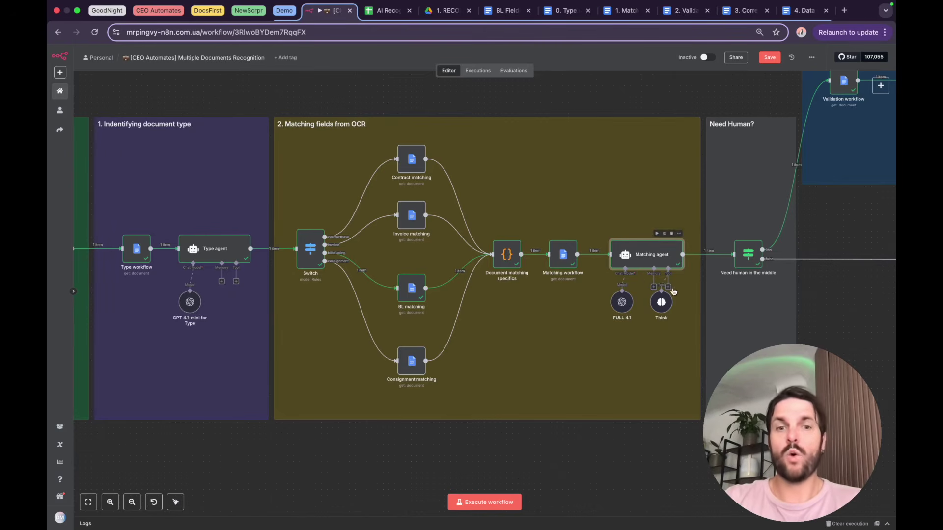
Follow the Need human in the middle branches and review the Validation Agent's user prompt and system message
{"action": "scroll", "coordinate": [672, 300], "scroll_direction": "right", "scroll_amount": 5}
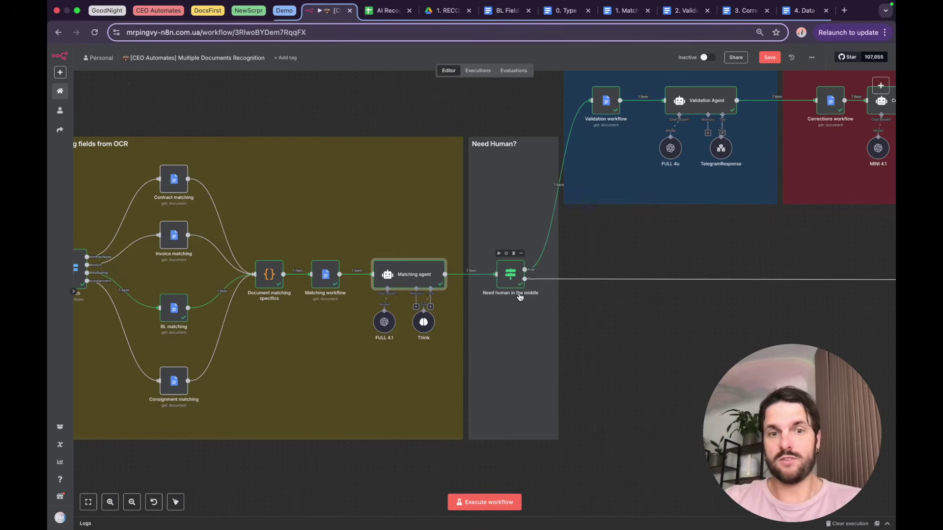
{"action": "scroll", "coordinate": [473, 333], "scroll_direction": "right", "scroll_amount": 2}
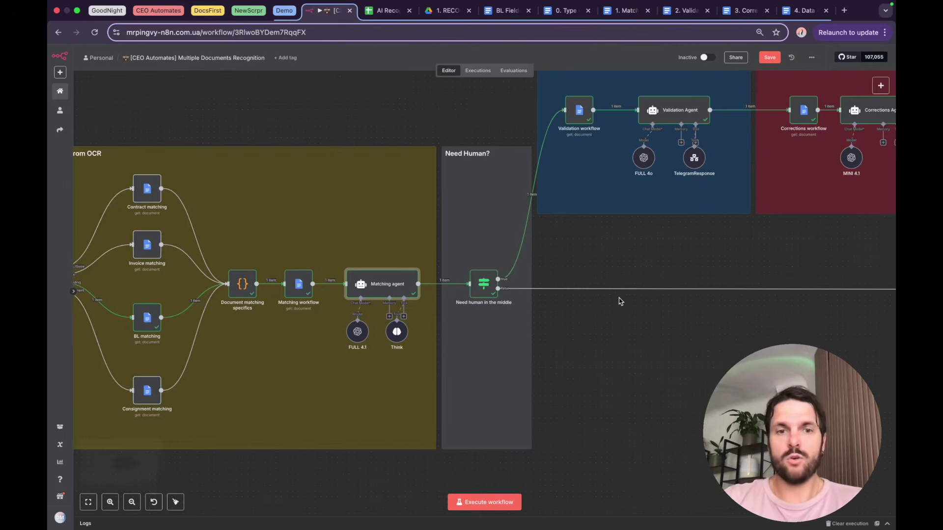
{"action": "scroll", "coordinate": [619, 300], "scroll_direction": "right", "scroll_amount": 5}
{"action": "scroll", "coordinate": [619, 301], "scroll_direction": "right", "scroll_amount": 8}
{"action": "scroll", "coordinate": [416, 236], "scroll_direction": "left", "scroll_amount": 5}
{"action": "scroll", "coordinate": [416, 236], "scroll_direction": "up", "scroll_amount": 3}
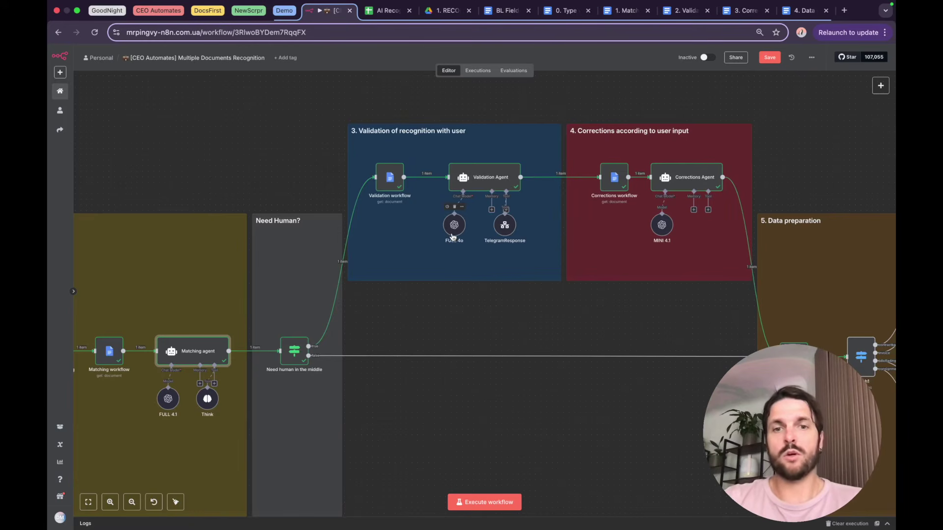
{"action": "double_click", "coordinate": [456, 186]}
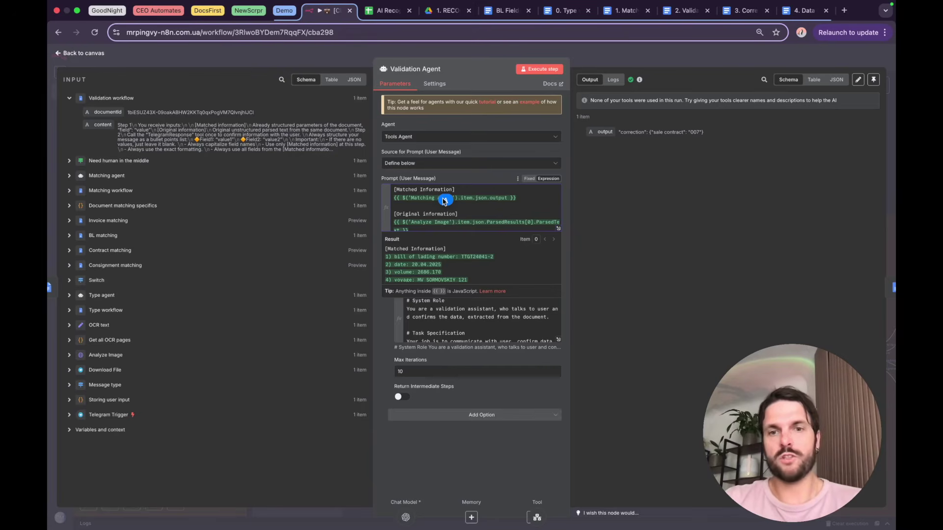
{"action": "left_click", "coordinate": [424, 224]}
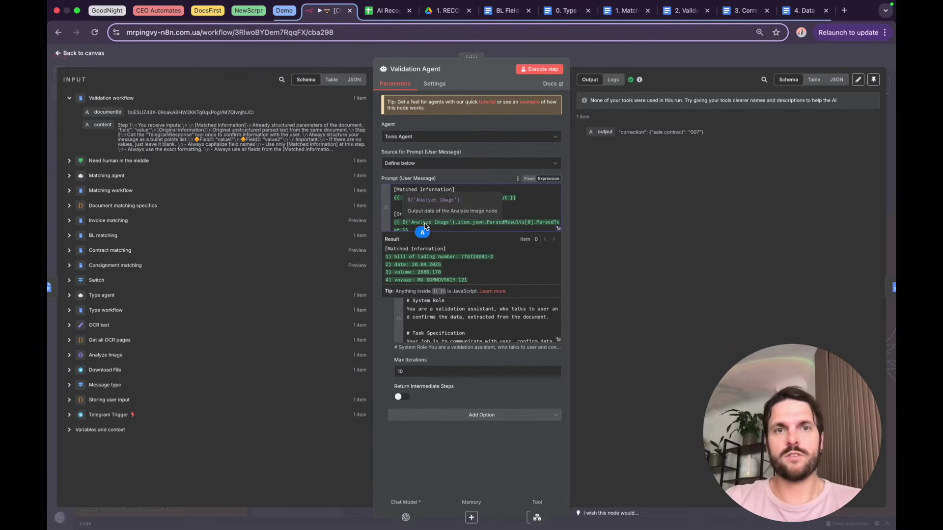
{"action": "scroll", "coordinate": [438, 251], "scroll_direction": "down", "scroll_amount": 5}
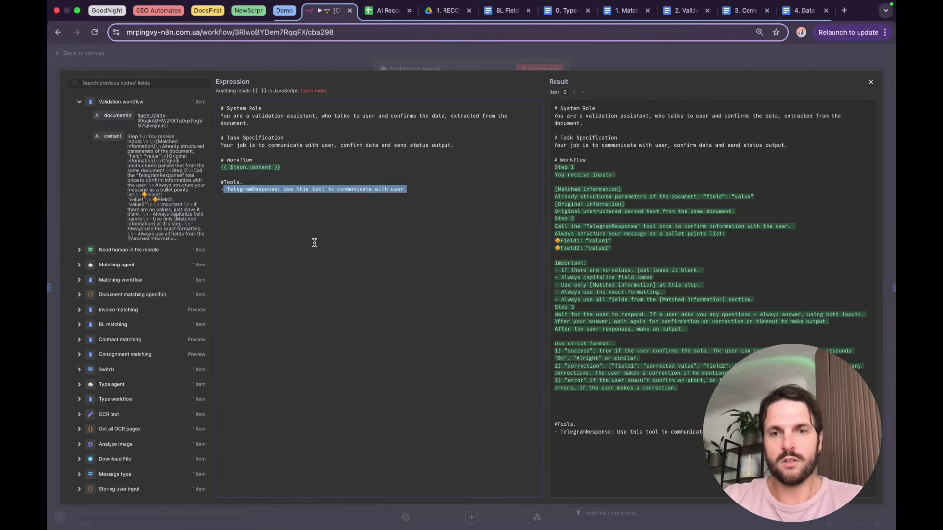
{"action": "key", "text": "Escape"}
{"action": "key", "text": "Escape"}
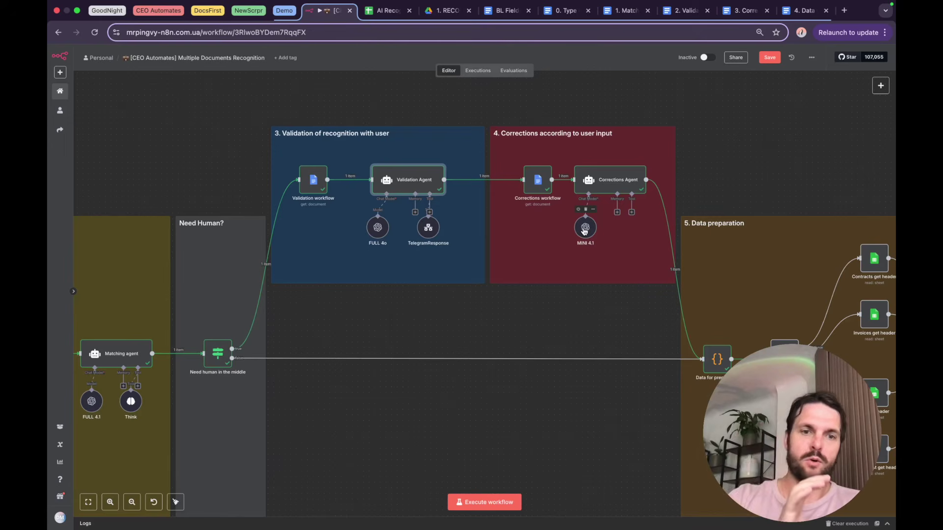
Examine the Corrections Agent's prompt, covering the Invoice Information and User Input expressions
{"action": "double_click", "coordinate": [601, 178]}
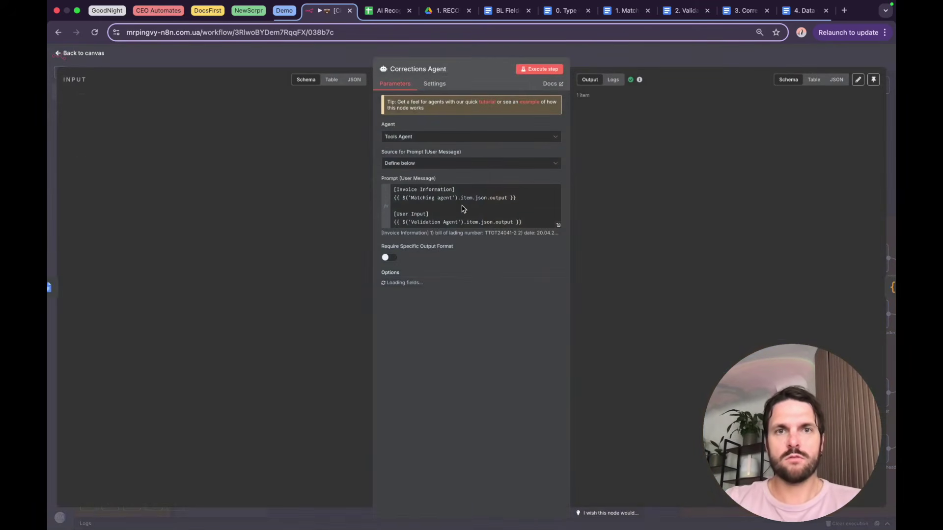
{"action": "left_click_drag", "start_coordinate": [403, 189], "coordinate": [492, 198]}
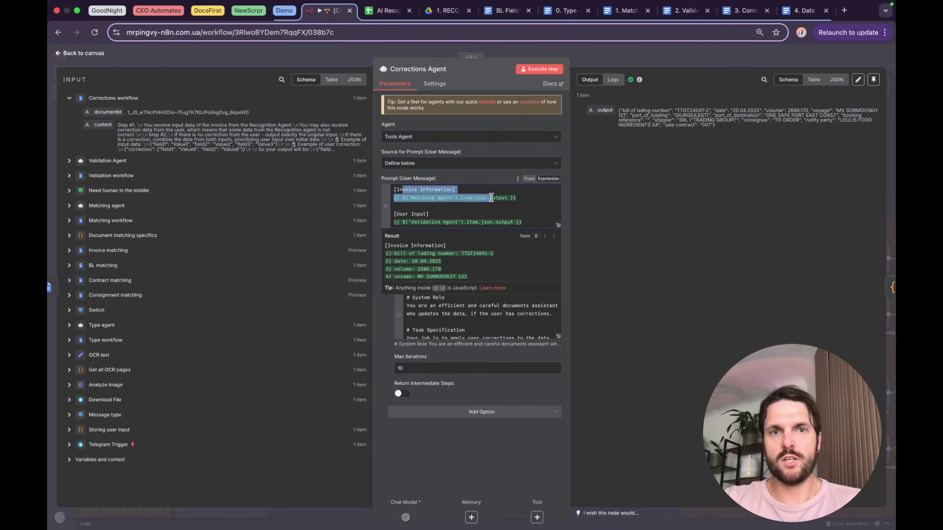
{"action": "left_click", "coordinate": [536, 202]}
{"action": "left_click_drag", "start_coordinate": [407, 215], "coordinate": [515, 220]}
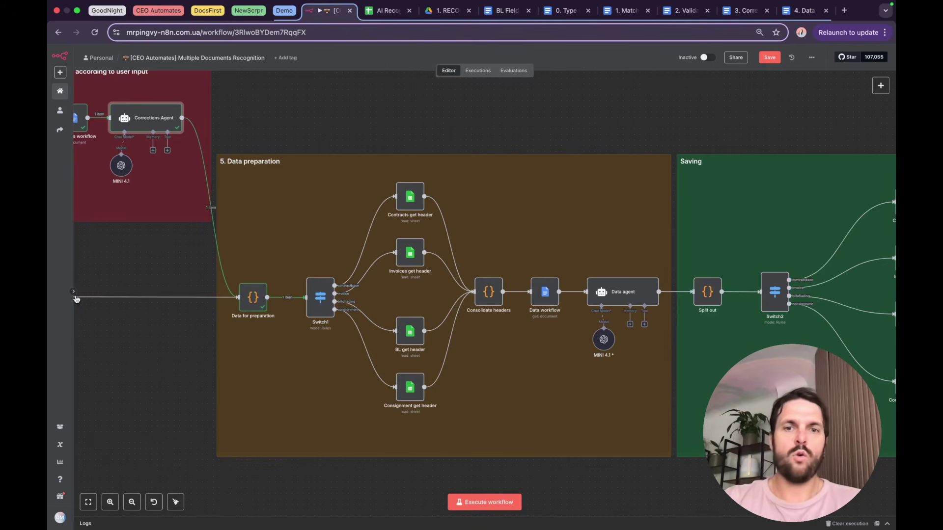
Review the Data agent's Database fields and Document fields prompt, and the Split out node's JavaScript and output
{"action": "left_click", "coordinate": [252, 306]}
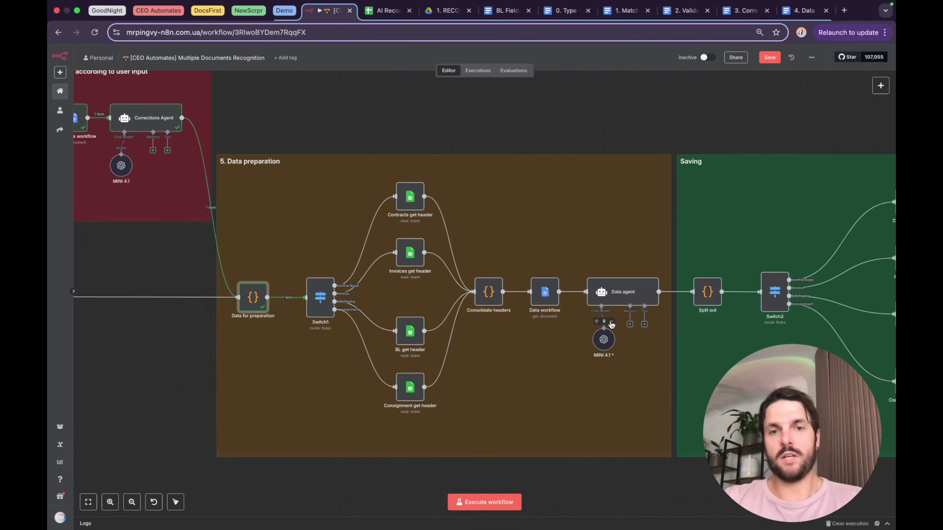
{"action": "double_click", "coordinate": [630, 293]}
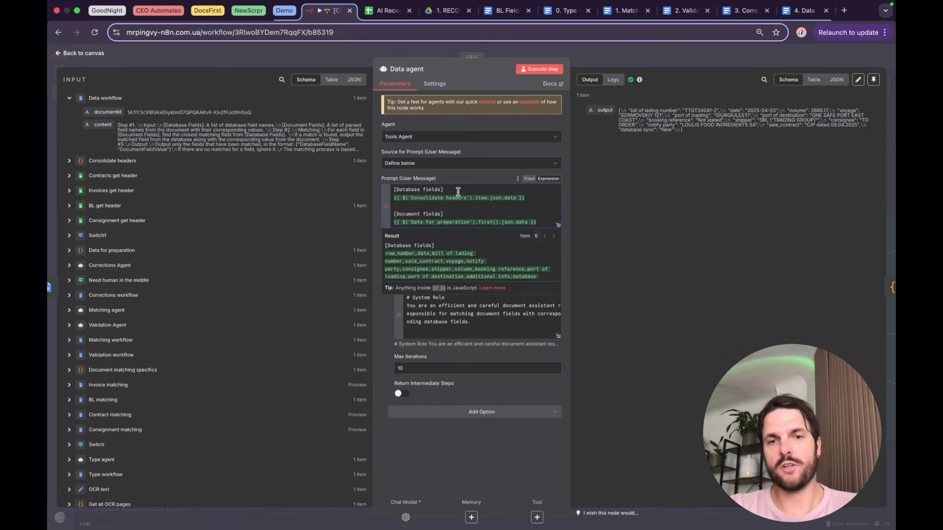
{"action": "left_click", "coordinate": [457, 222]}
{"action": "scroll", "coordinate": [429, 269], "scroll_direction": "down", "scroll_amount": 5}
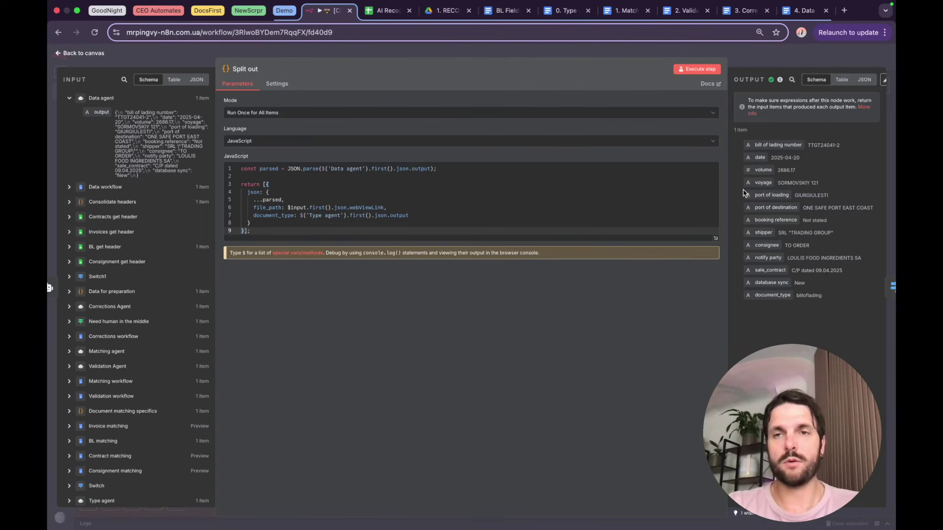
{"action": "key", "text": "Escape"}
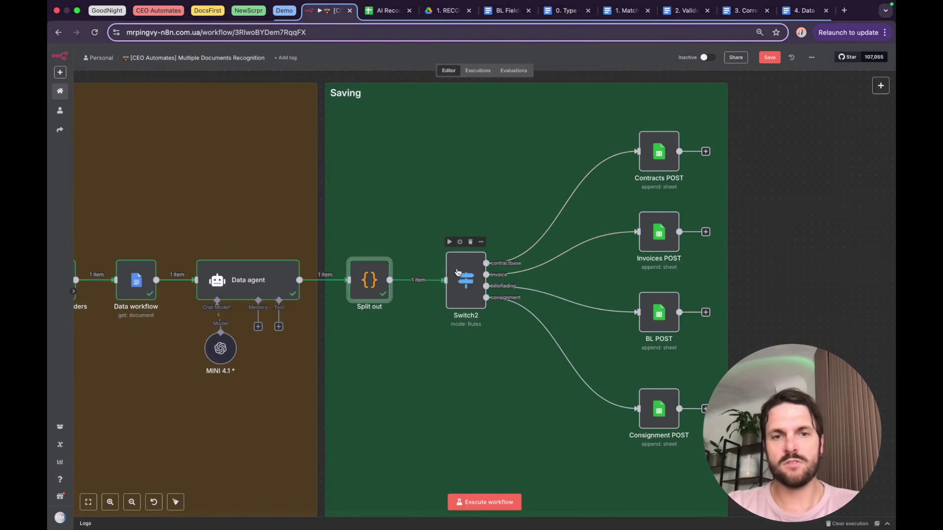
Inspect the BL POST node's Google Sheets settings, including its operation, document, sheet, column mapping and options
{"action": "scroll", "coordinate": [501, 265], "scroll_direction": "right", "scroll_amount": 2}
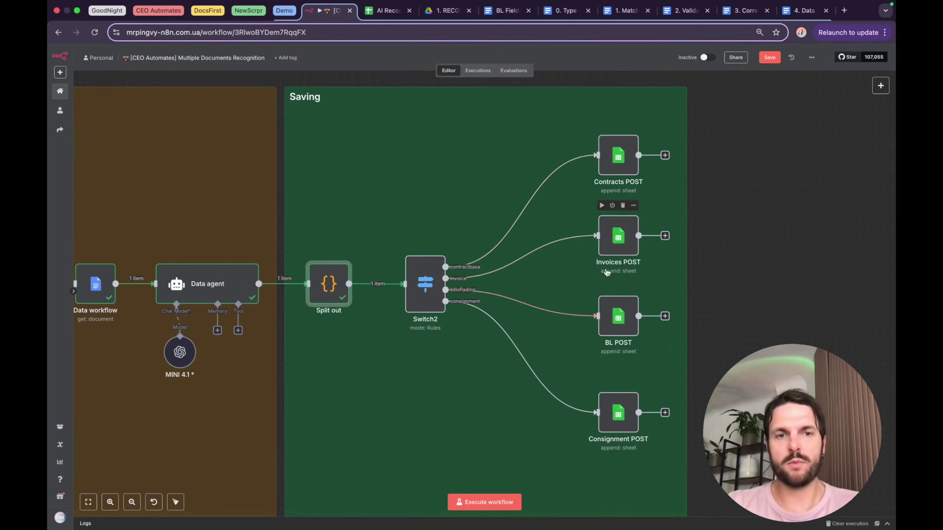
{"action": "double_click", "coordinate": [609, 334]}
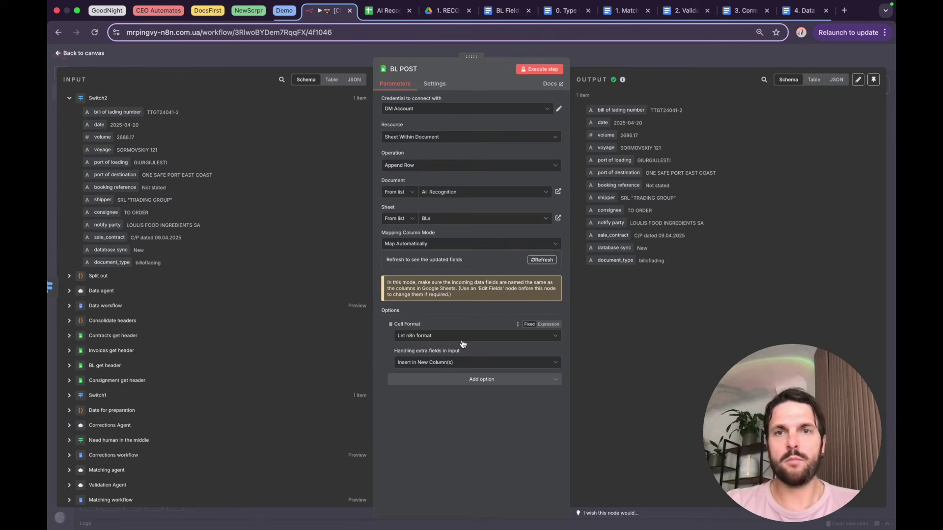
{"action": "key", "text": "Escape"}
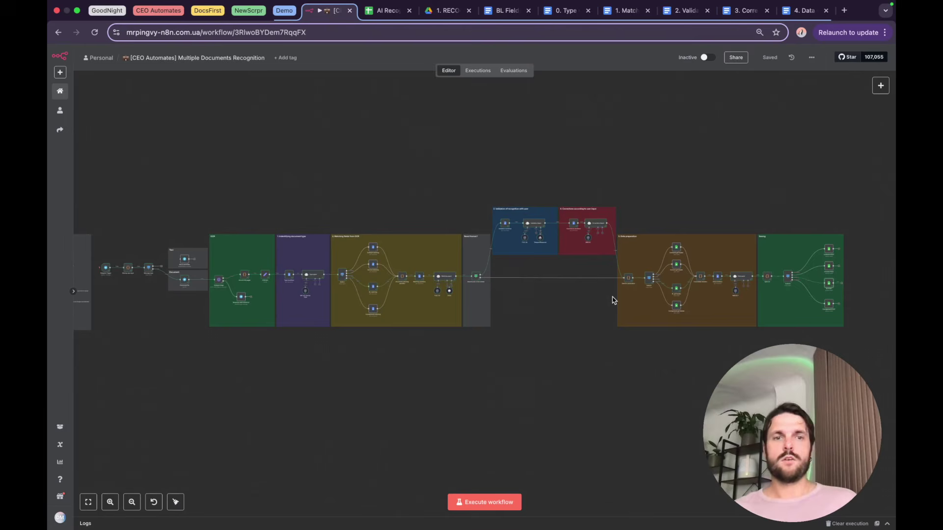